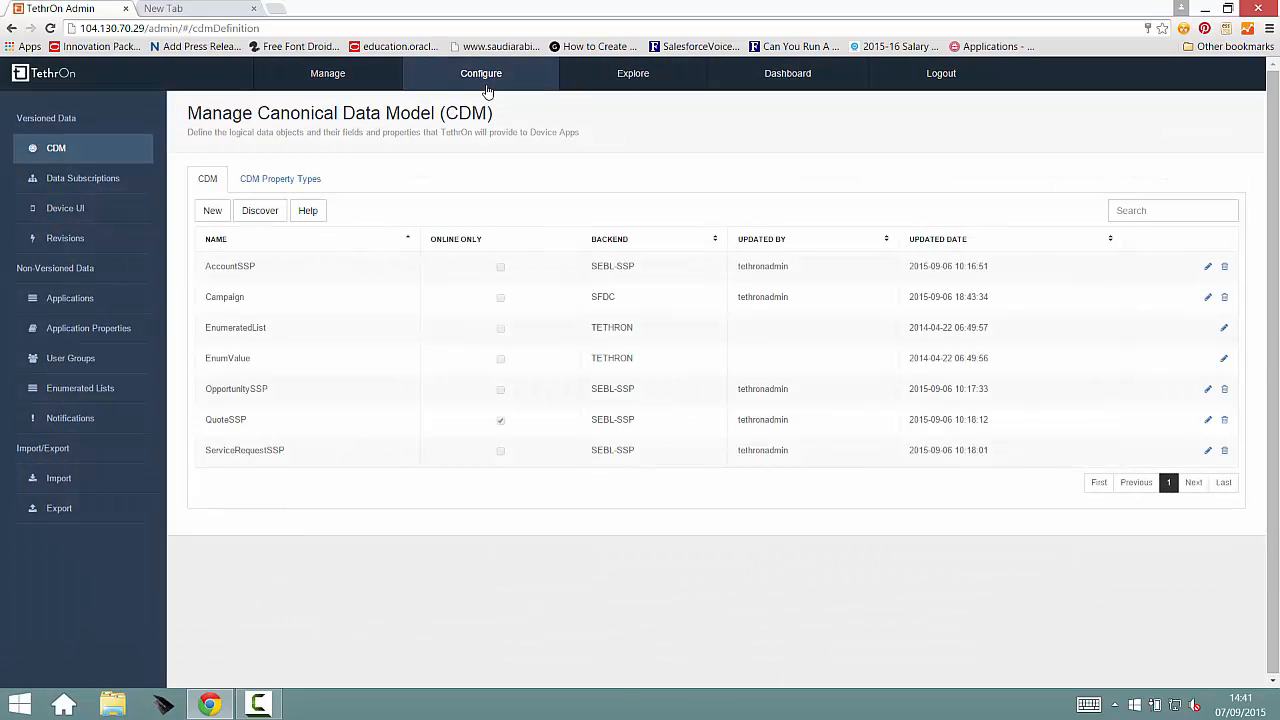
# Step: Open the Default AccountSSP List component of the Siebel Hub Sales App UI device interface, with components filtered to List View
pyautogui.click(66, 210)
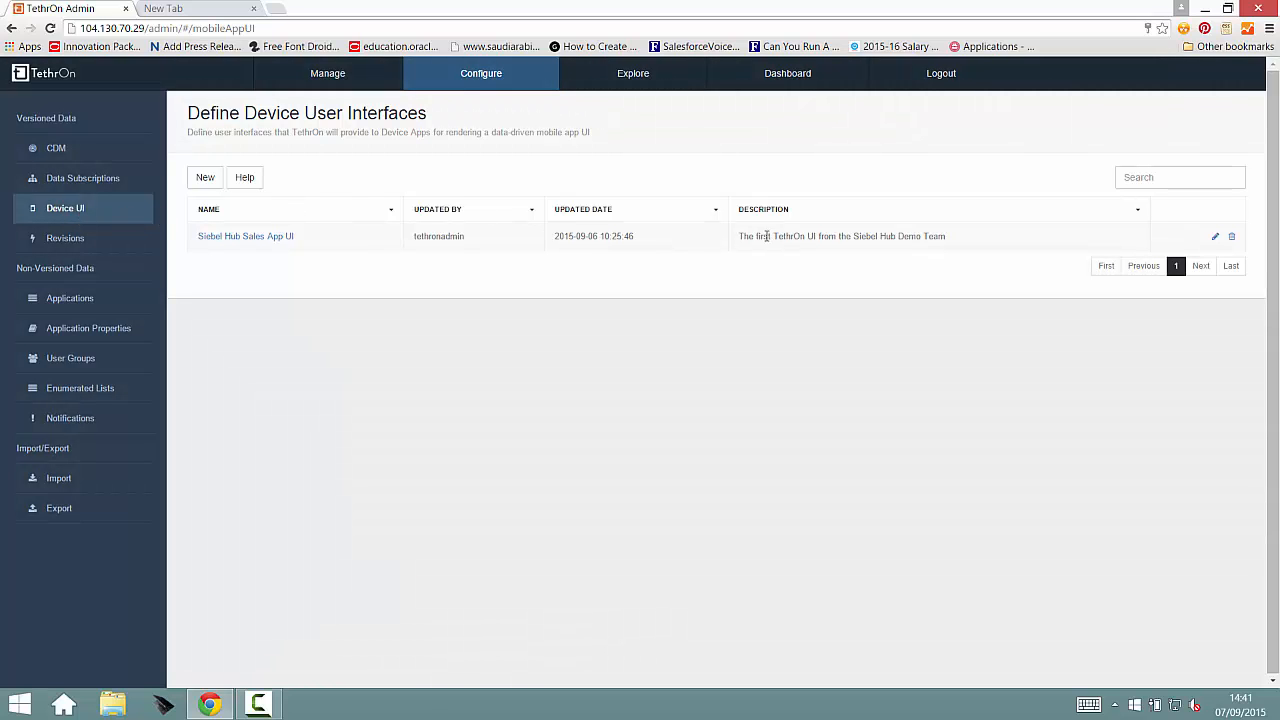
pyautogui.click(1217, 240)
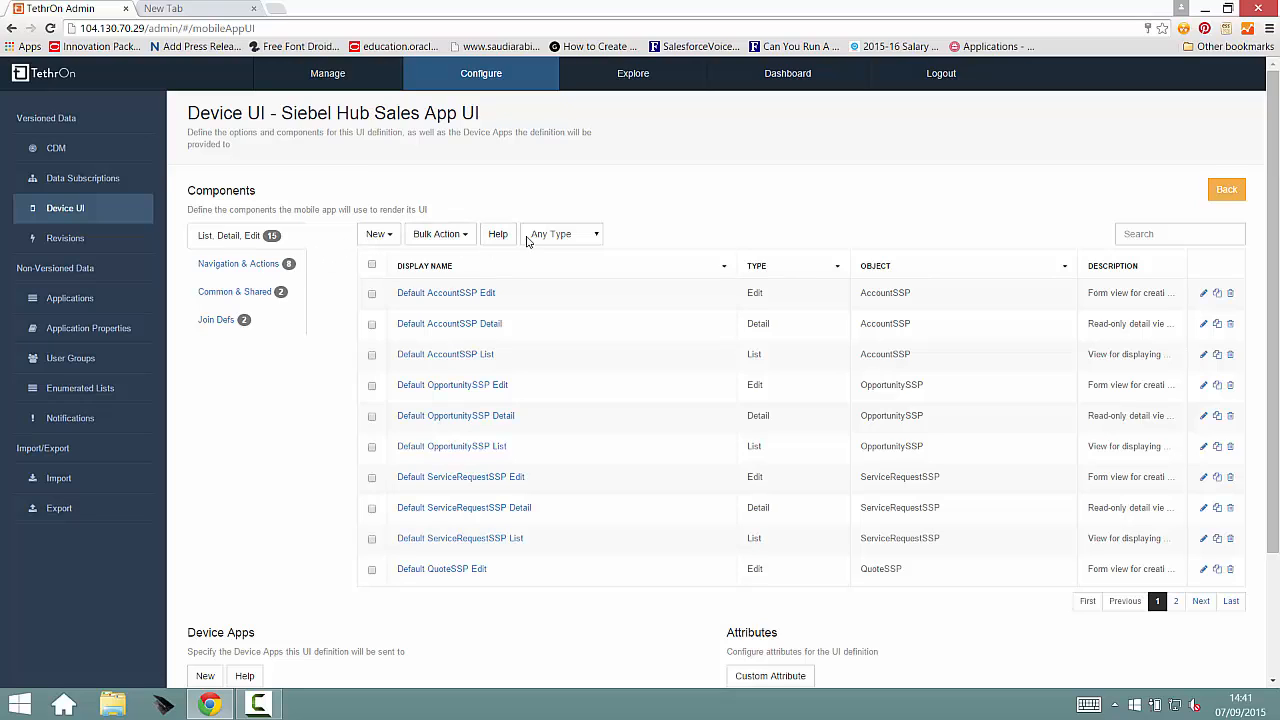
pyautogui.click(590, 240)
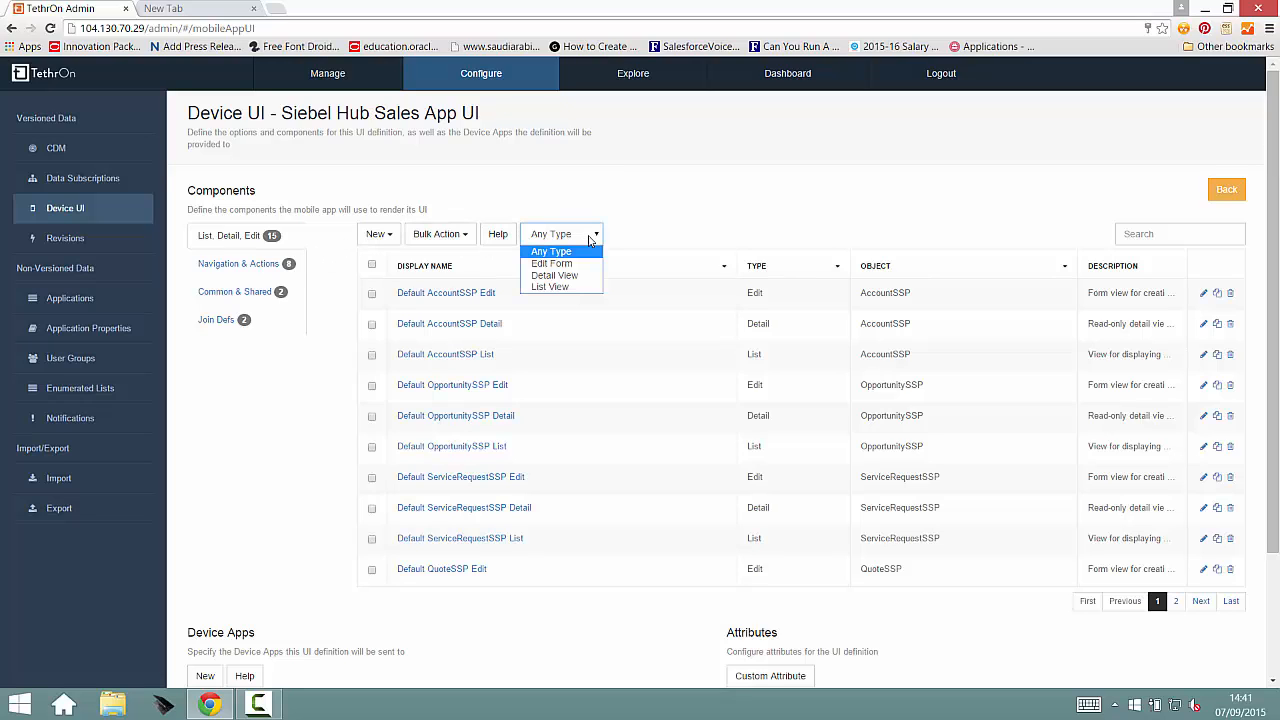
pyautogui.click(553, 287)
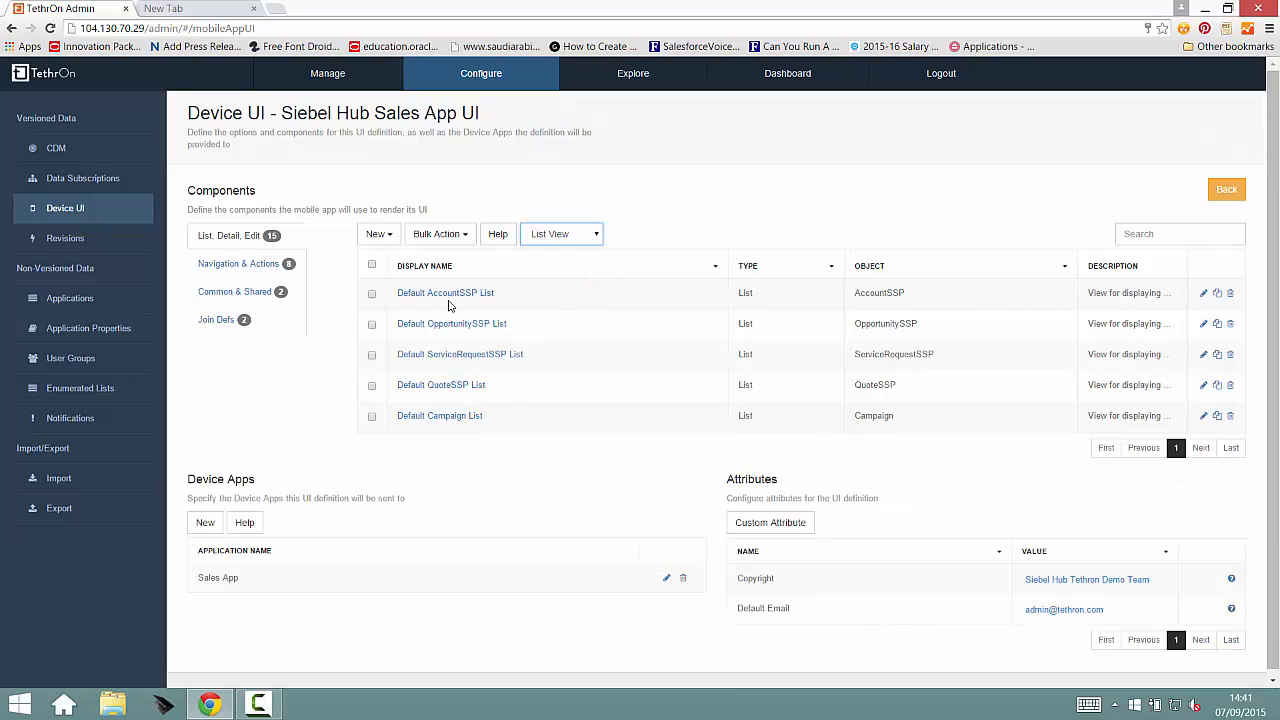
pyautogui.click(1203, 294)
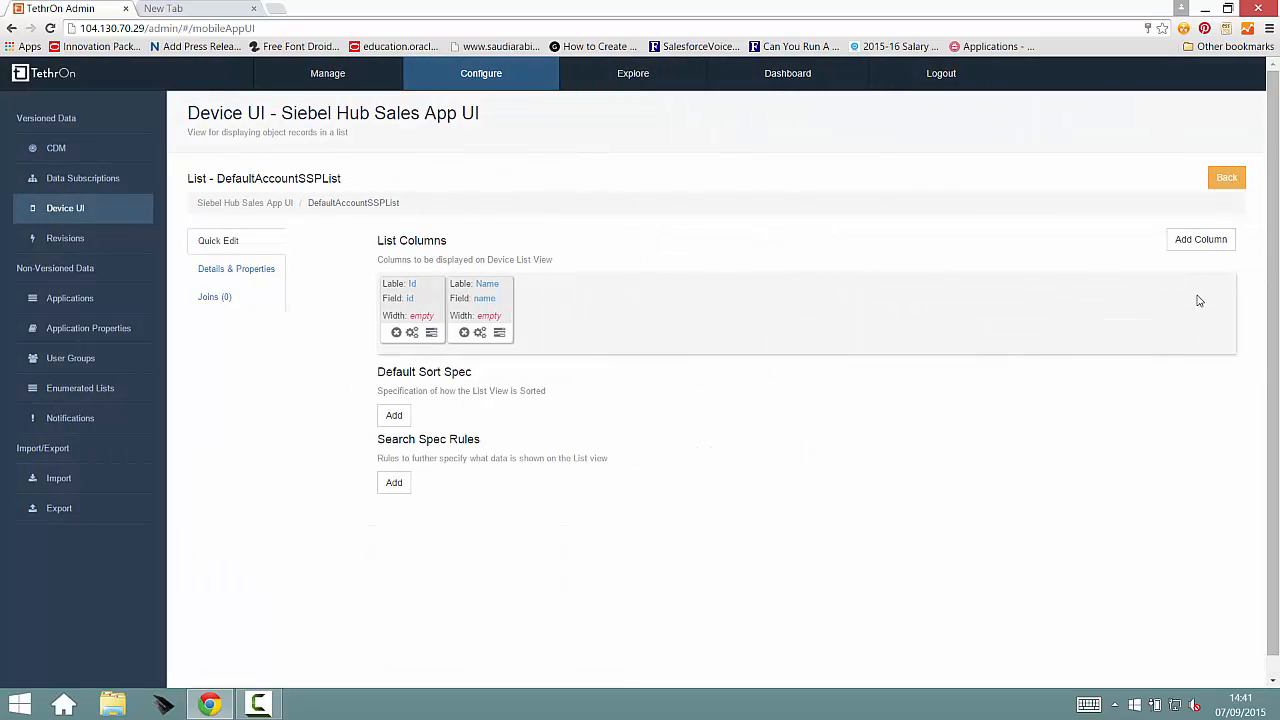
# Step: Add a list column labelled Status for the accountStatus field
pyautogui.click(481, 333)
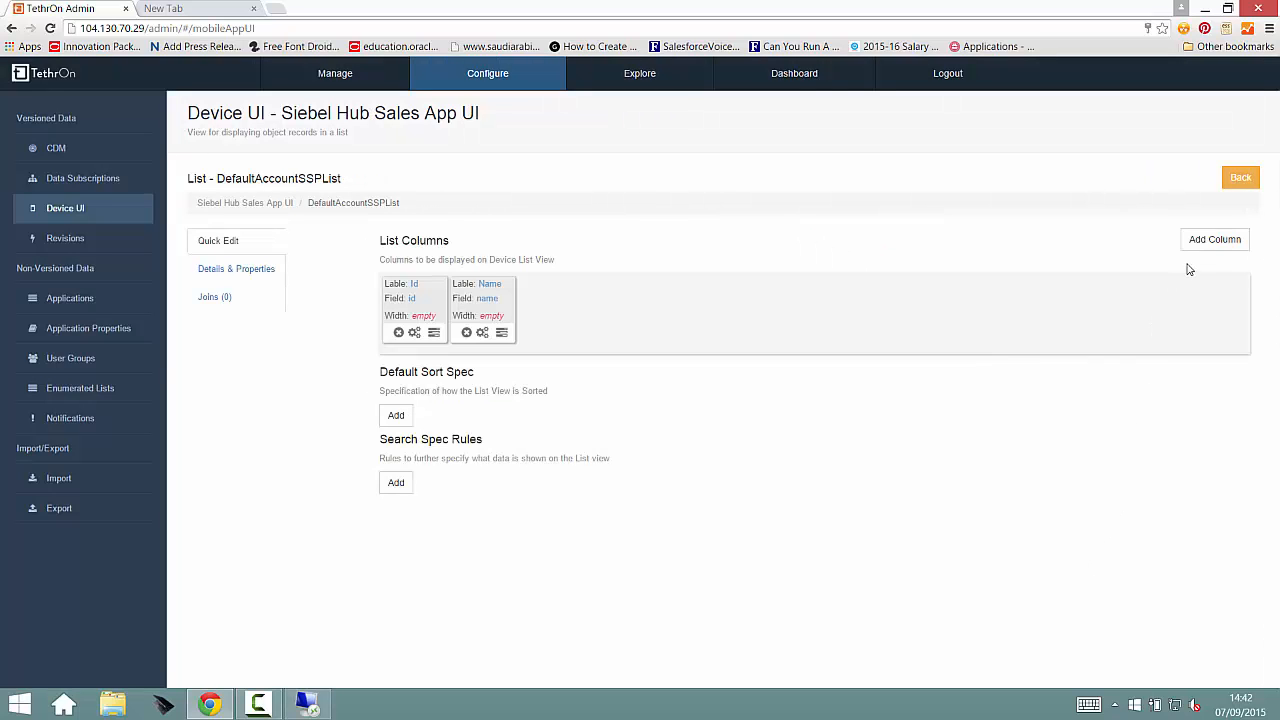
pyautogui.click(1210, 244)
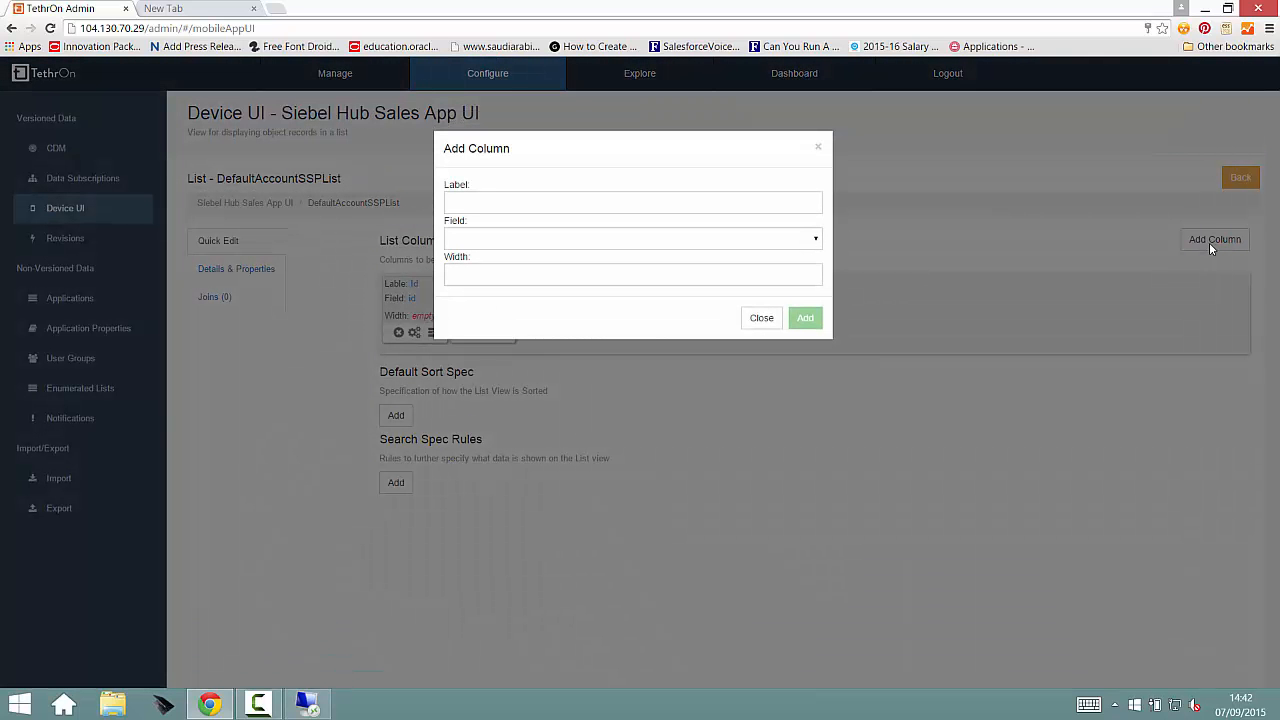
pyautogui.click(811, 241)
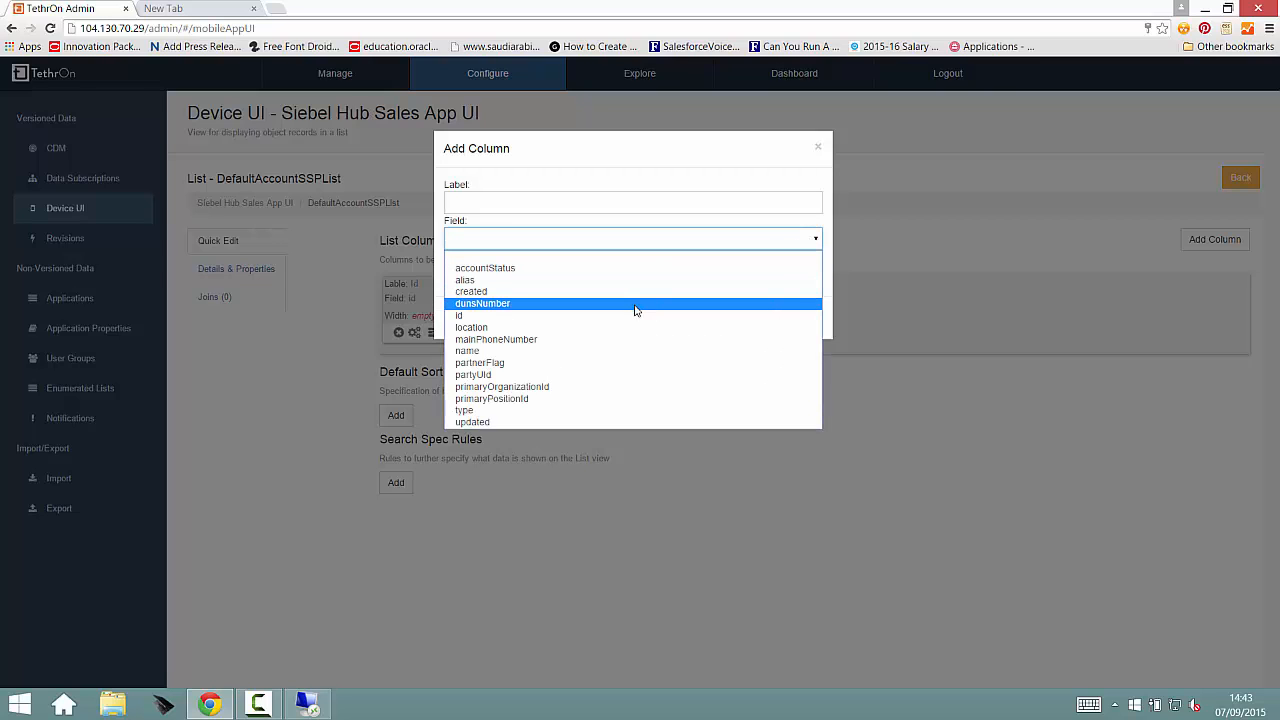
pyautogui.click(624, 270)
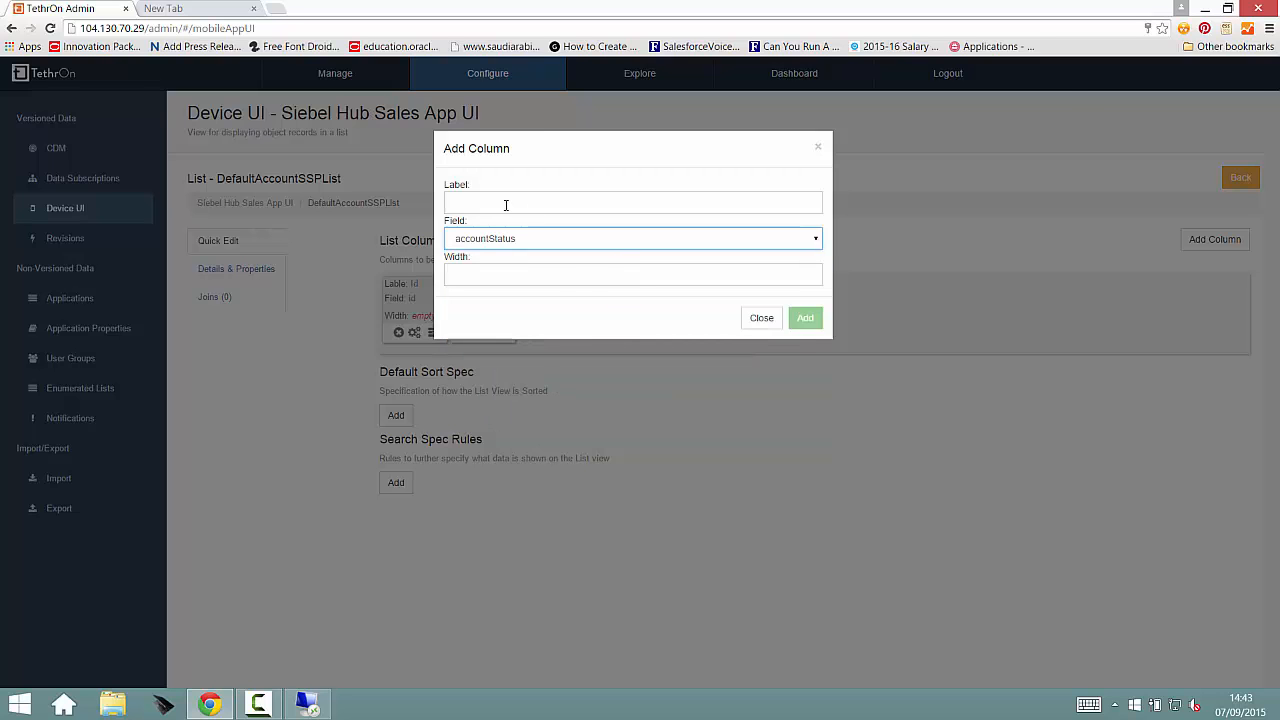
pyautogui.click(808, 318)
# Step: Move the Id column behind Status and return it to the first position
pyautogui.moveTo(430, 302); pyautogui.dragTo(608, 328)
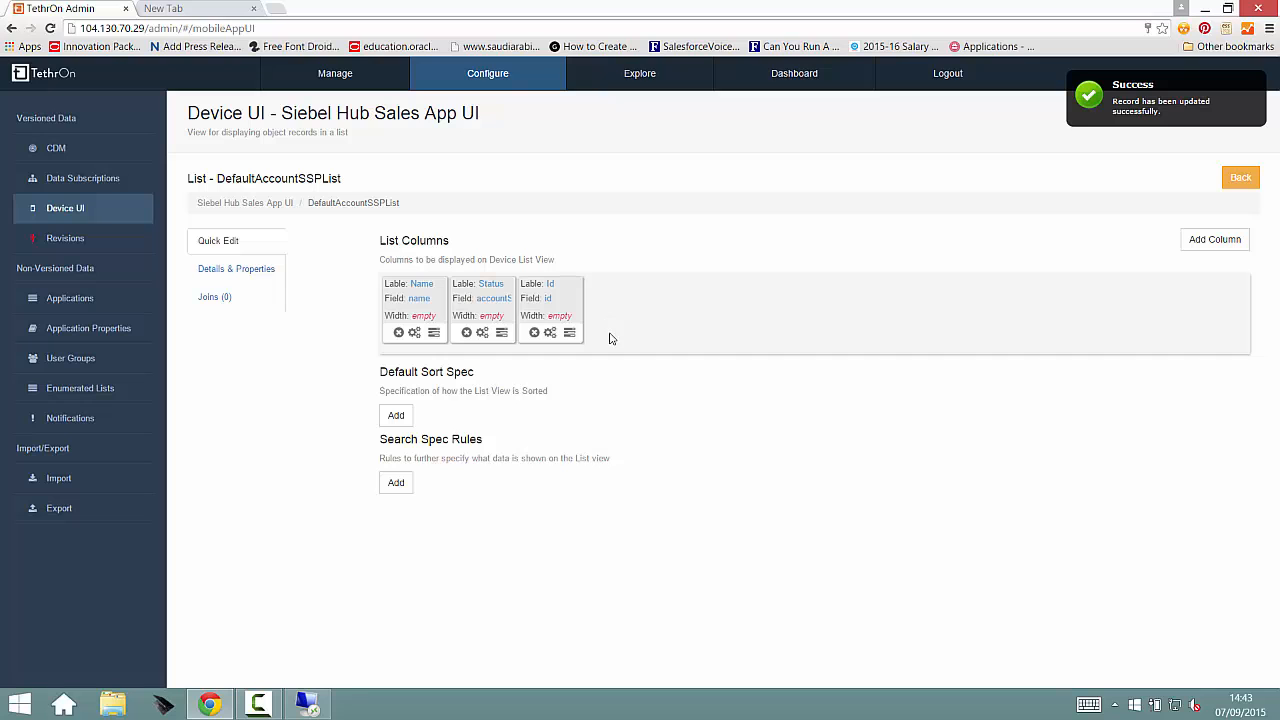
pyautogui.moveTo(424, 343); pyautogui.dragTo(390, 338)
# Step: Add a default sort specification to the account list that sorts by the name field
pyautogui.click(396, 418)
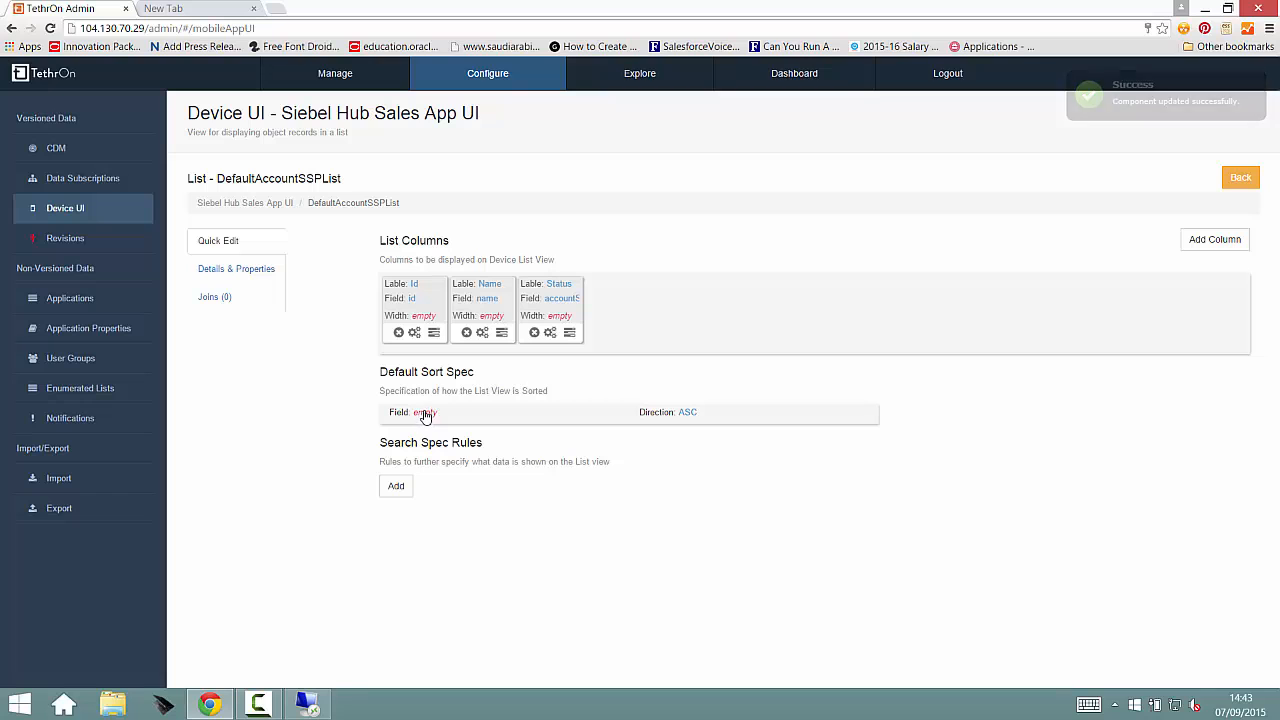
pyautogui.click(424, 413)
pyautogui.click(472, 412)
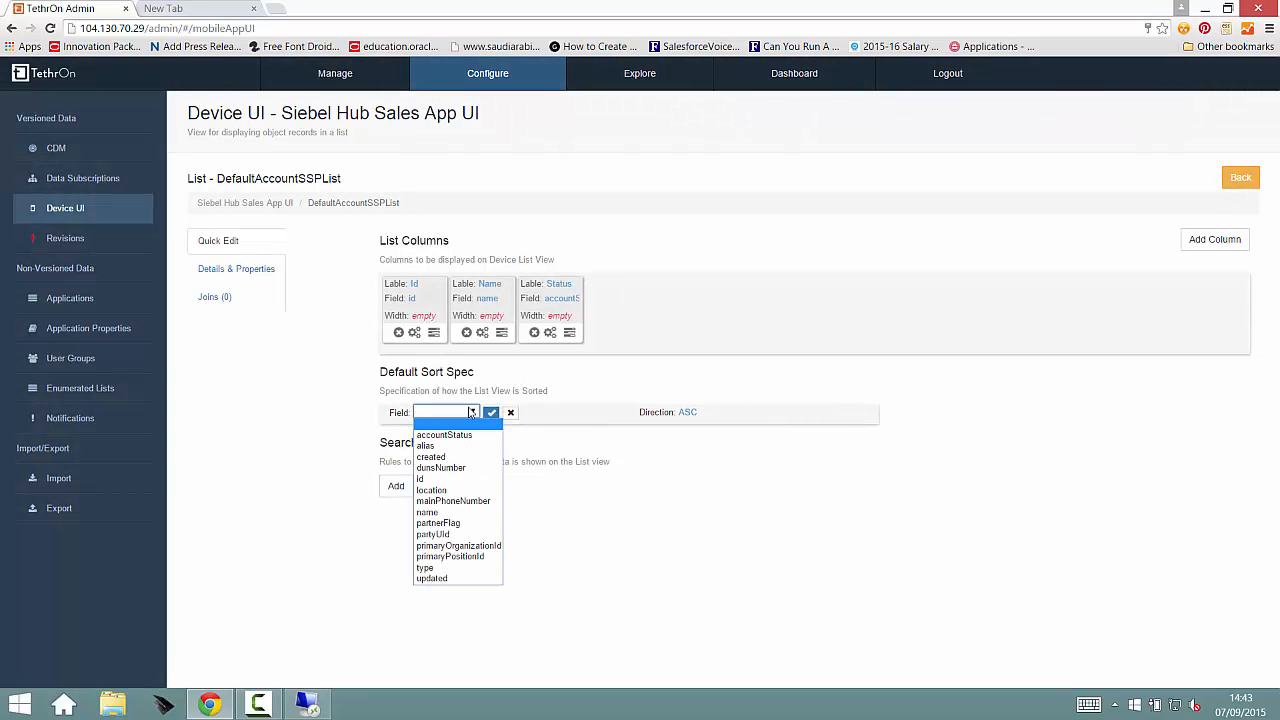
pyautogui.click(482, 508)
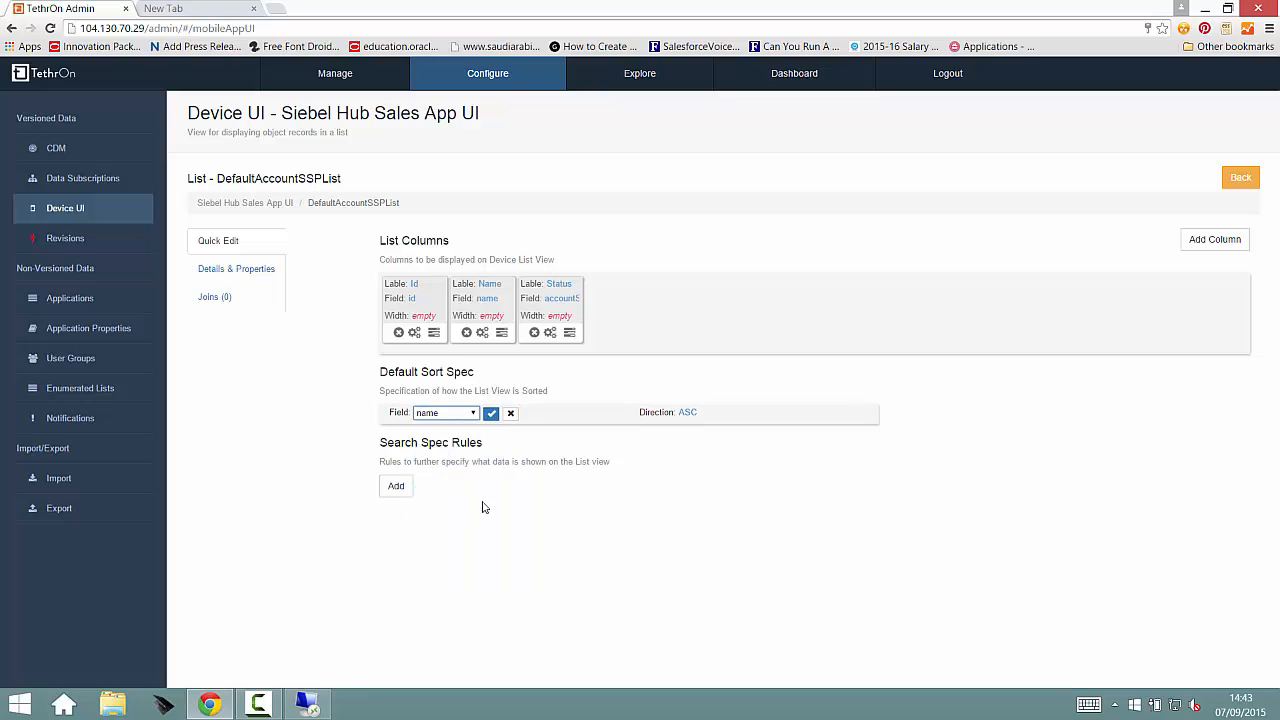
pyautogui.click(491, 413)
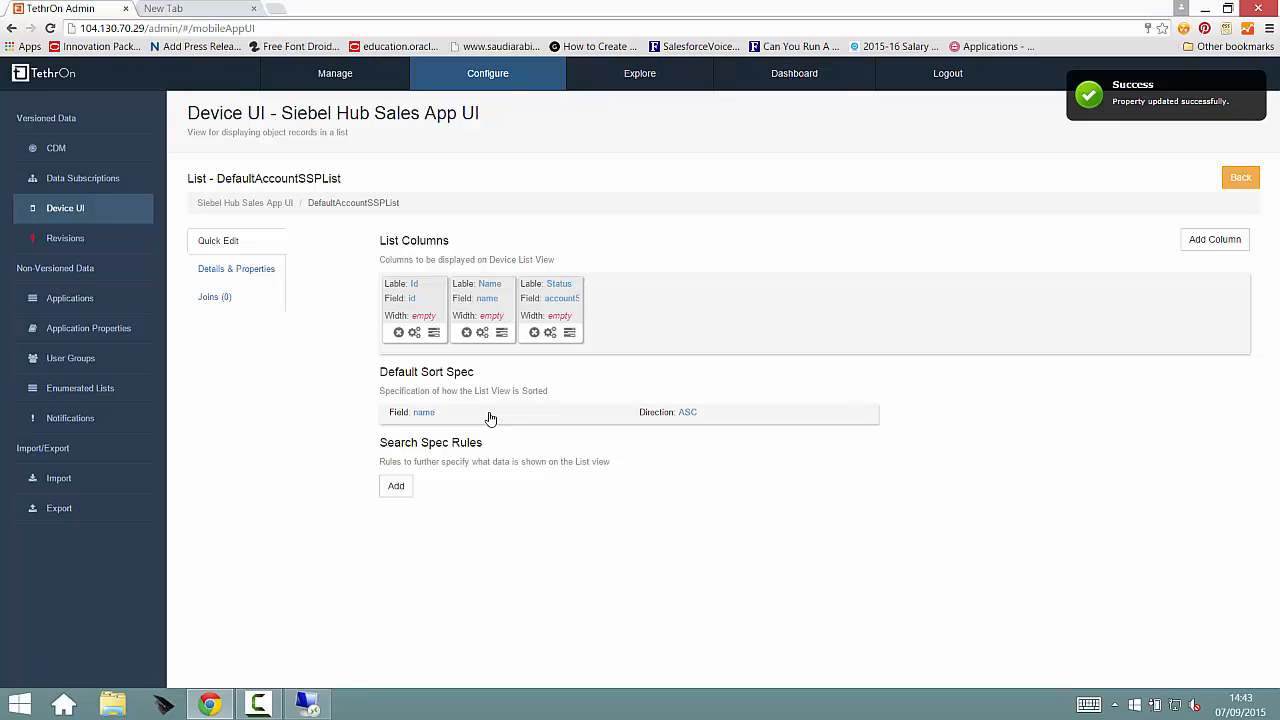
# Step: Review the account list's details and properties, and open the Default AccountSSP Edit component with components filtered to Edit Form
pyautogui.click(222, 272)
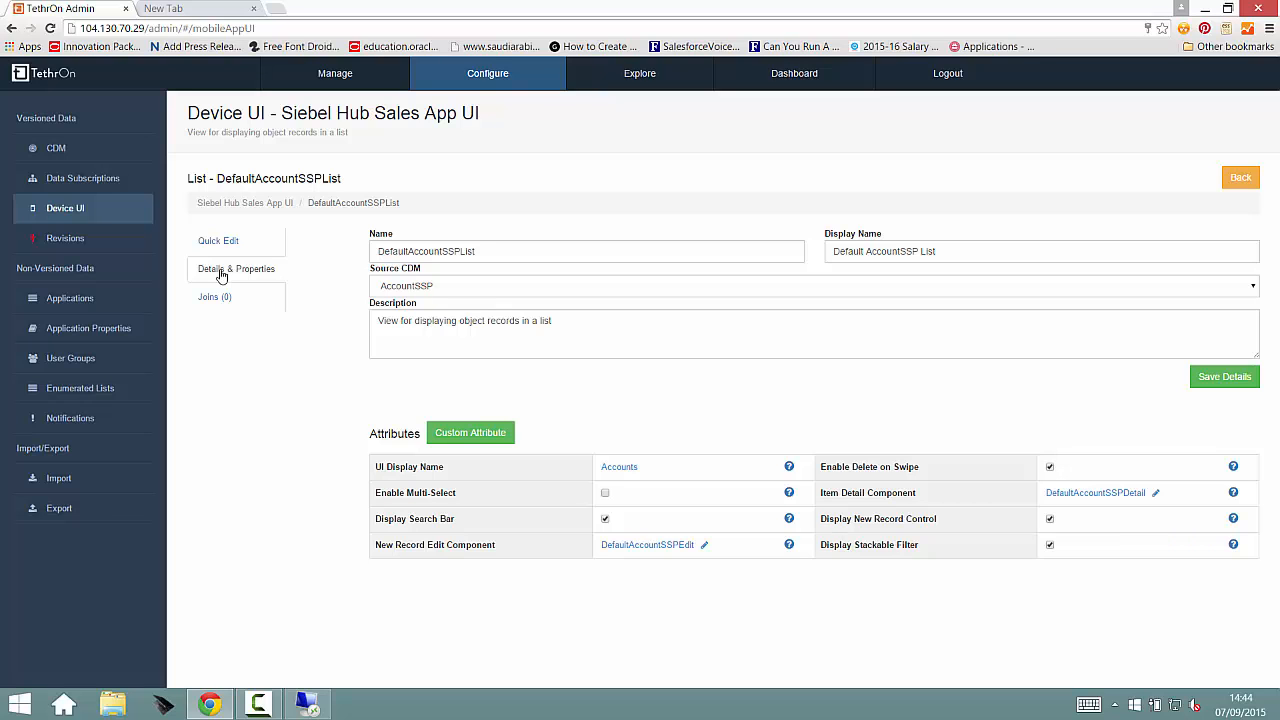
pyautogui.click(228, 241)
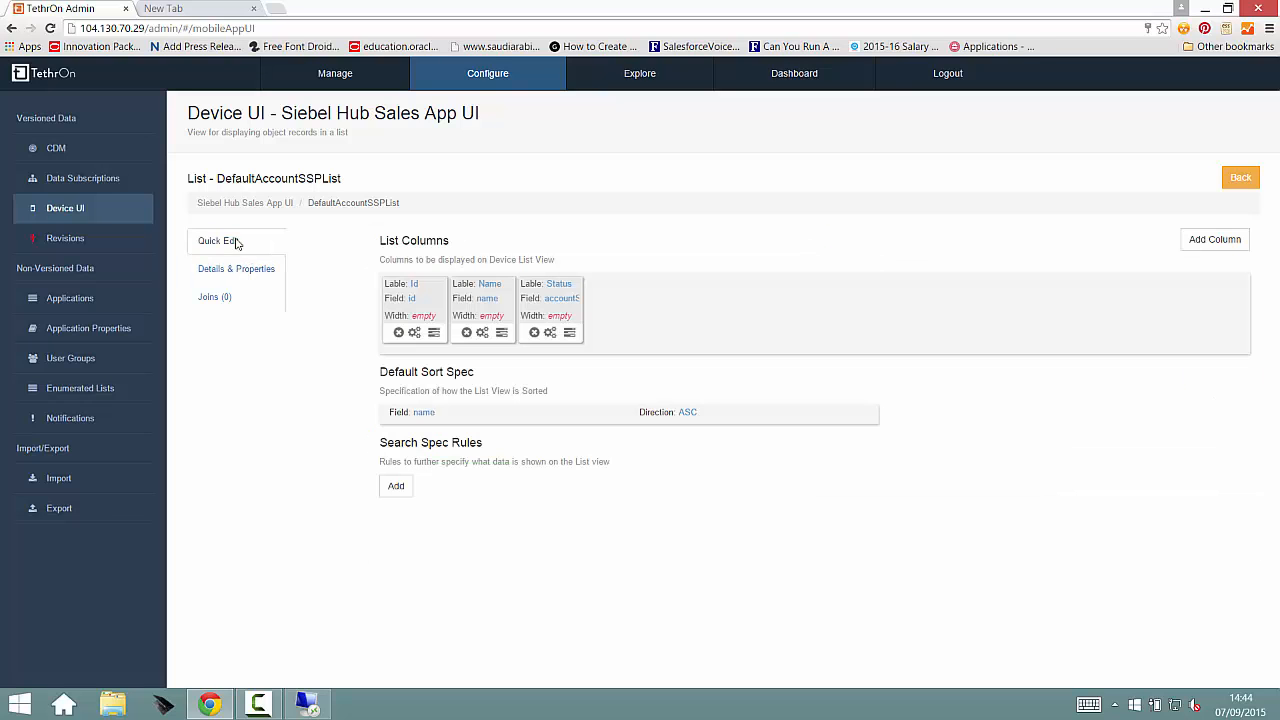
pyautogui.click(1240, 178)
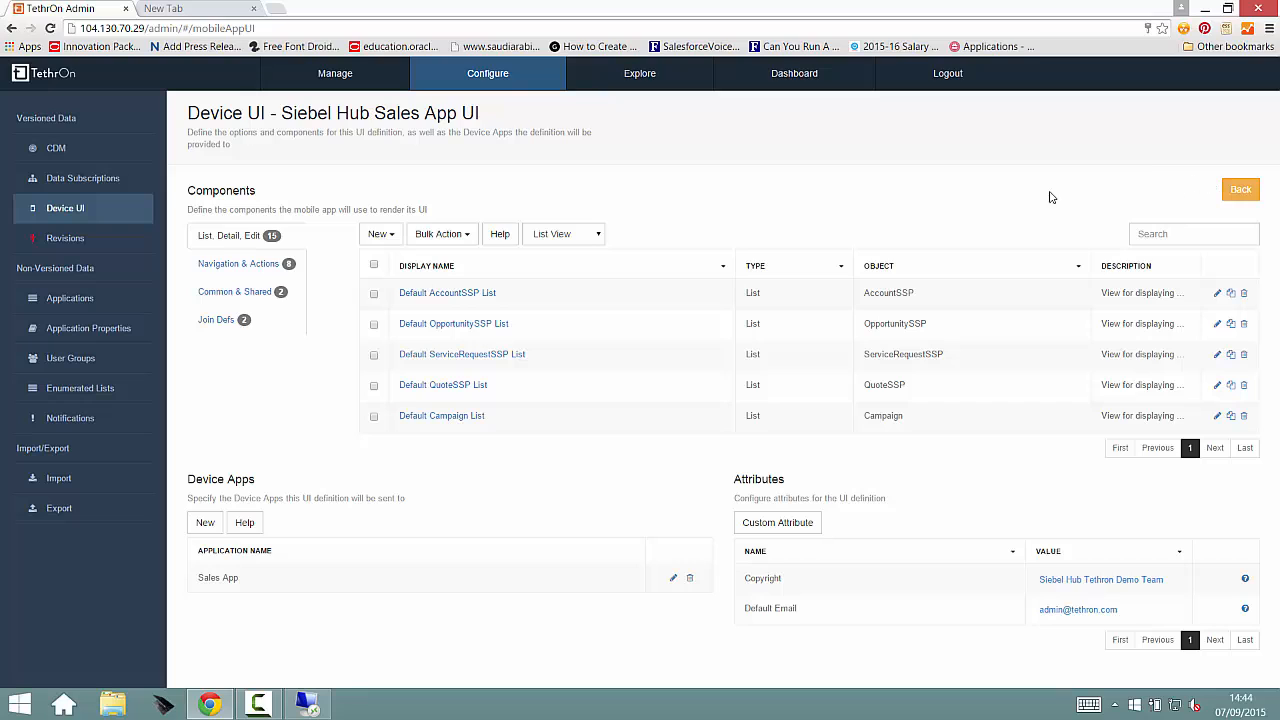
pyautogui.click(561, 240)
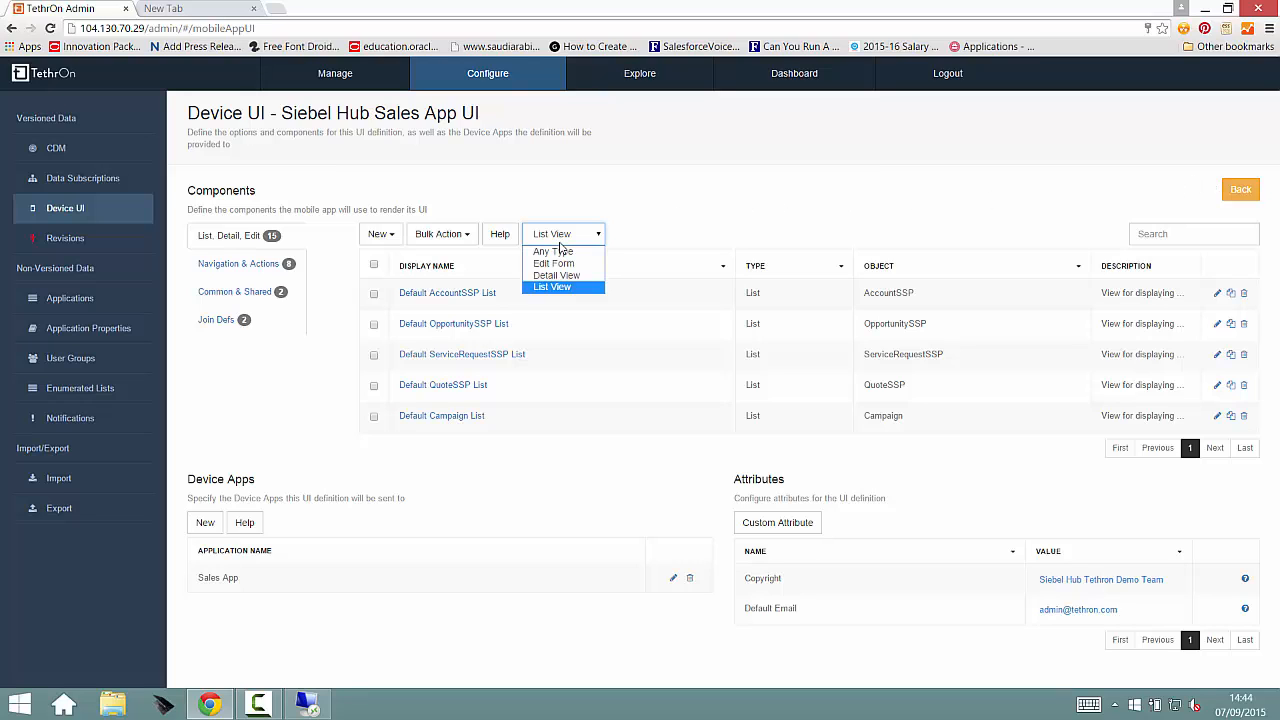
pyautogui.click(560, 263)
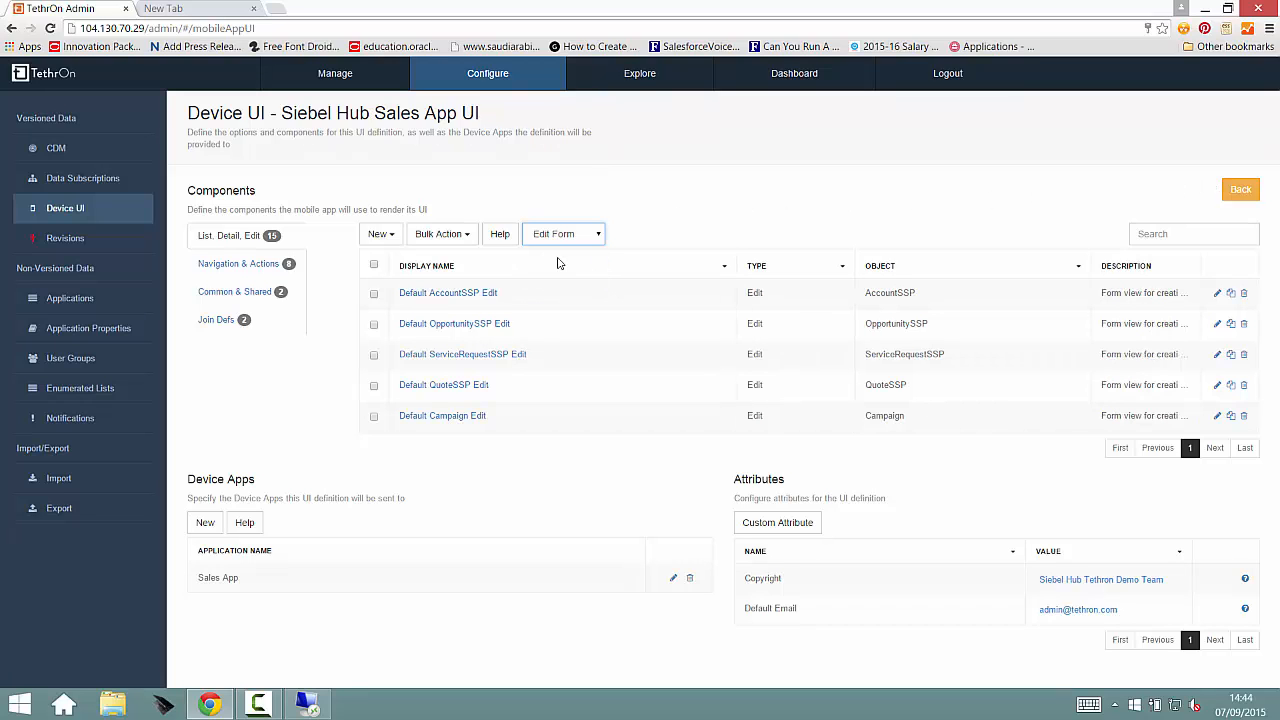
pyautogui.click(1217, 296)
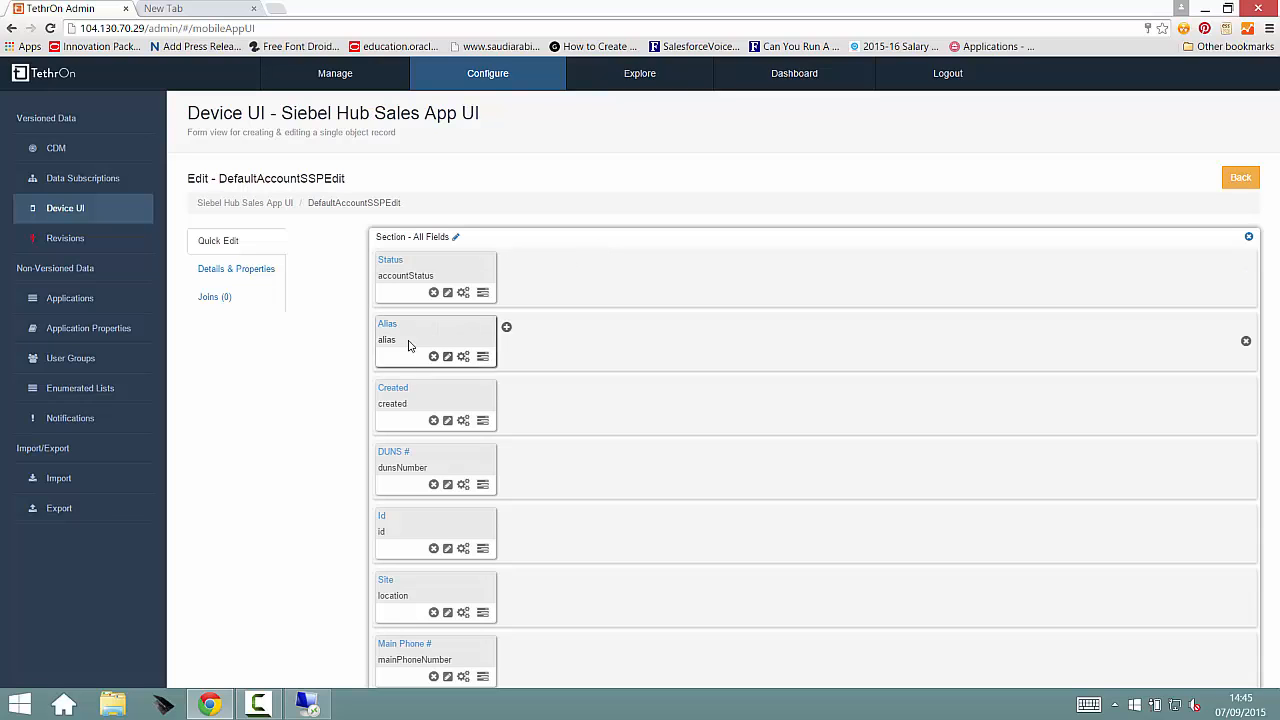
# Step: Move the Alias field beside Status and delete it, removing the emptied second row from the All Fields section
pyautogui.moveTo(483, 355); pyautogui.dragTo(561, 263)
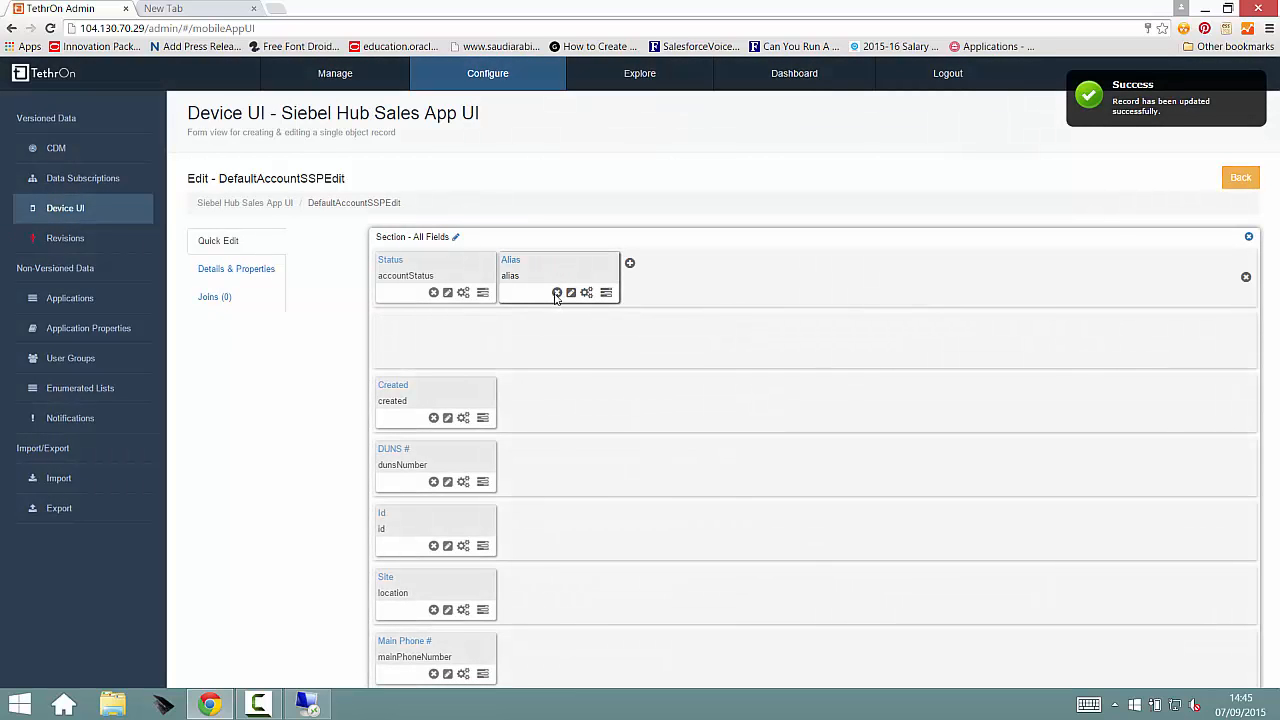
pyautogui.click(557, 292)
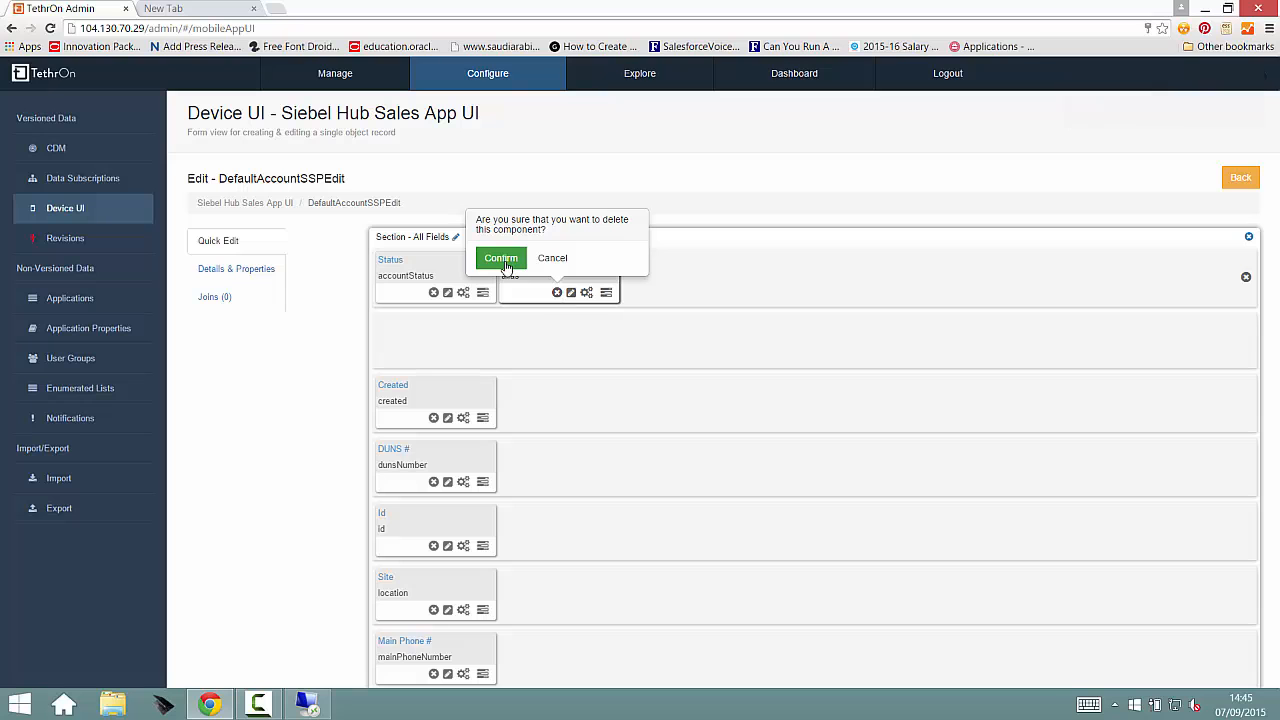
pyautogui.click(499, 259)
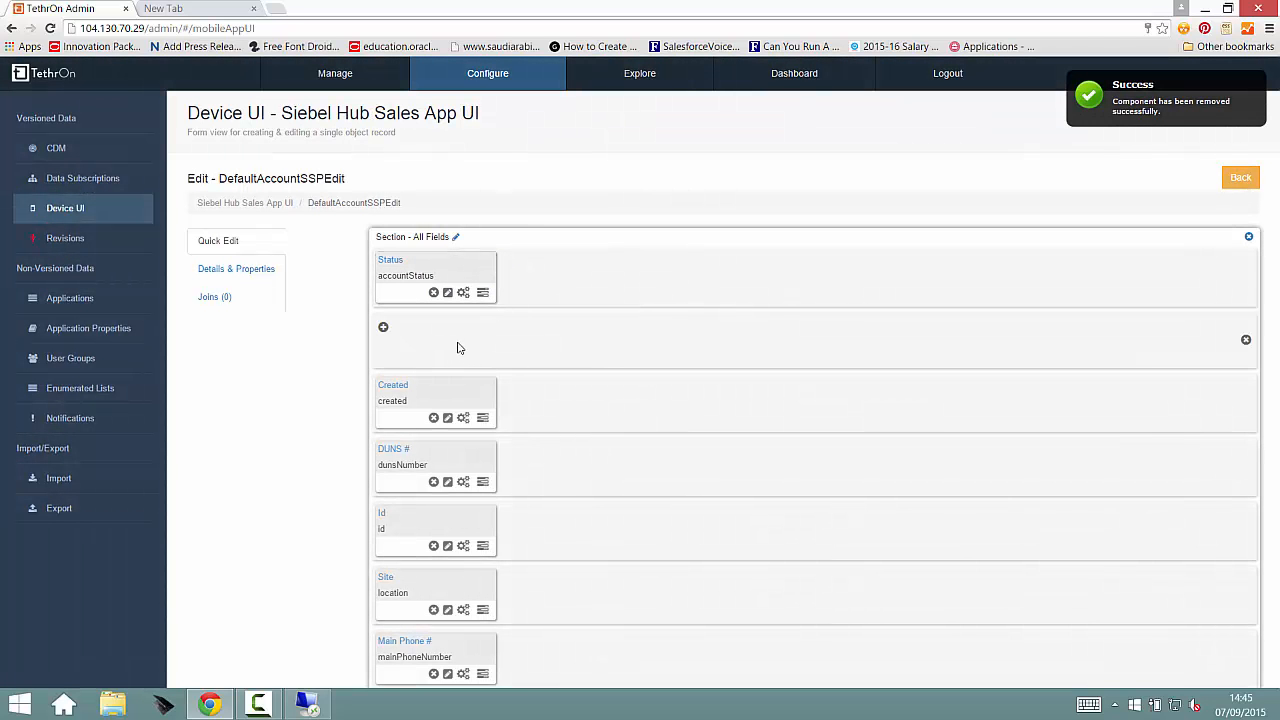
pyautogui.click(1246, 341)
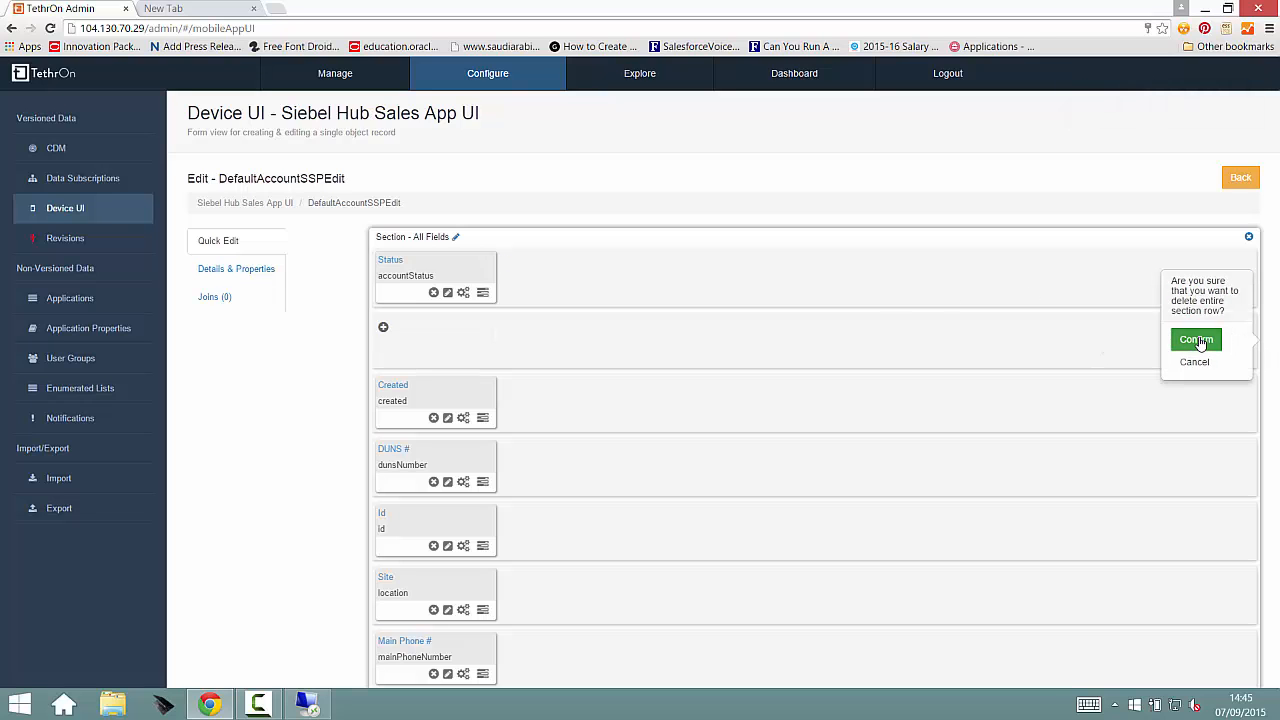
pyautogui.click(1198, 341)
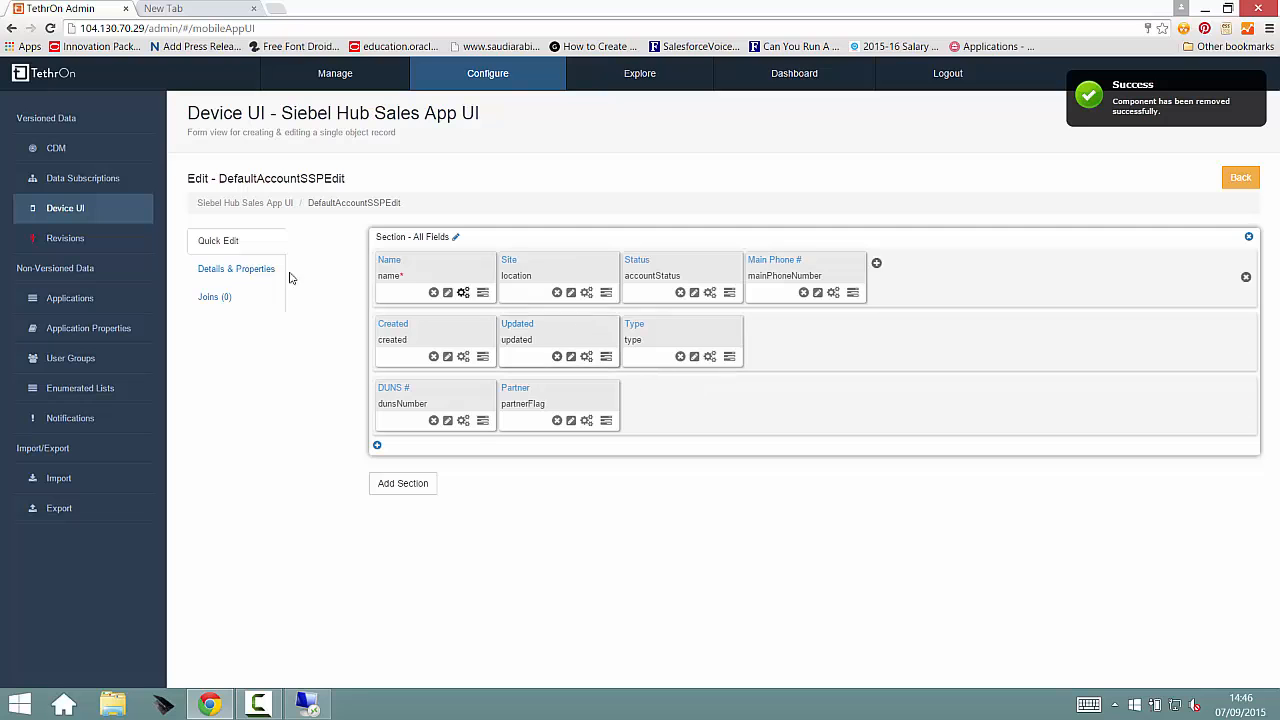
# Step: Return to the Siebel Hub Sales App UI components and open defaultTheme from the common and shared ones
pyautogui.click(277, 206)
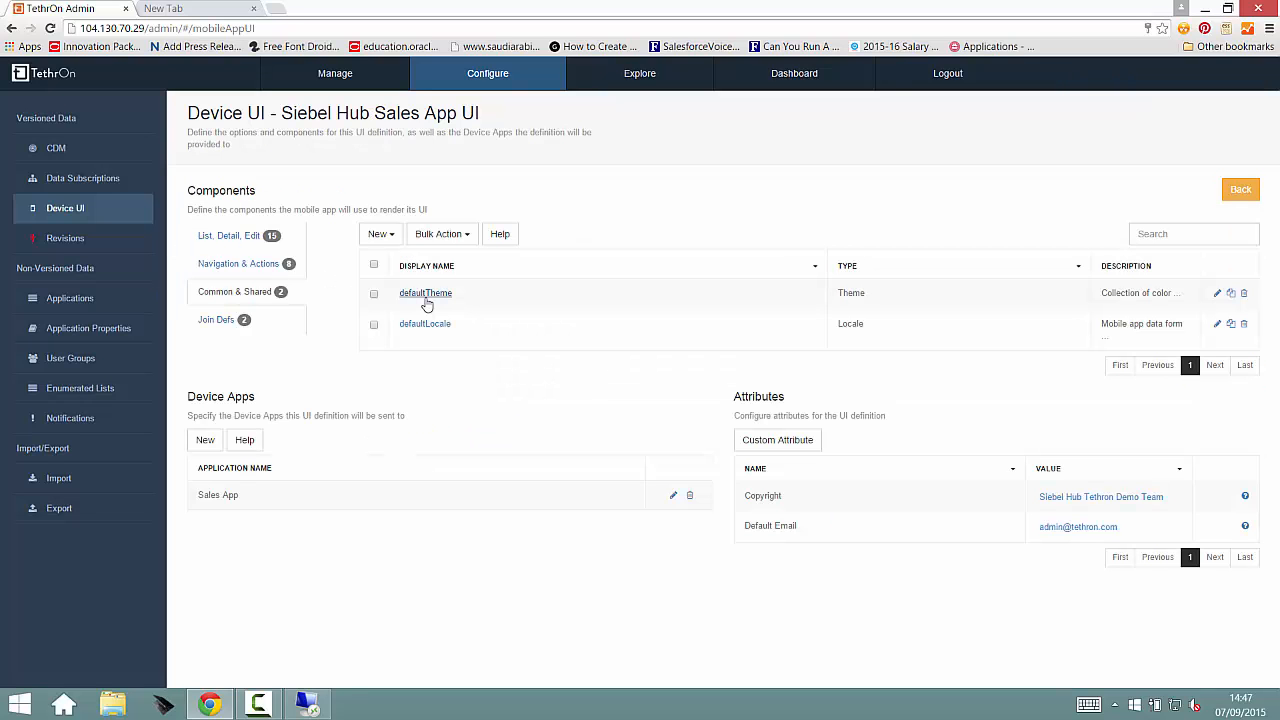
pyautogui.click(425, 295)
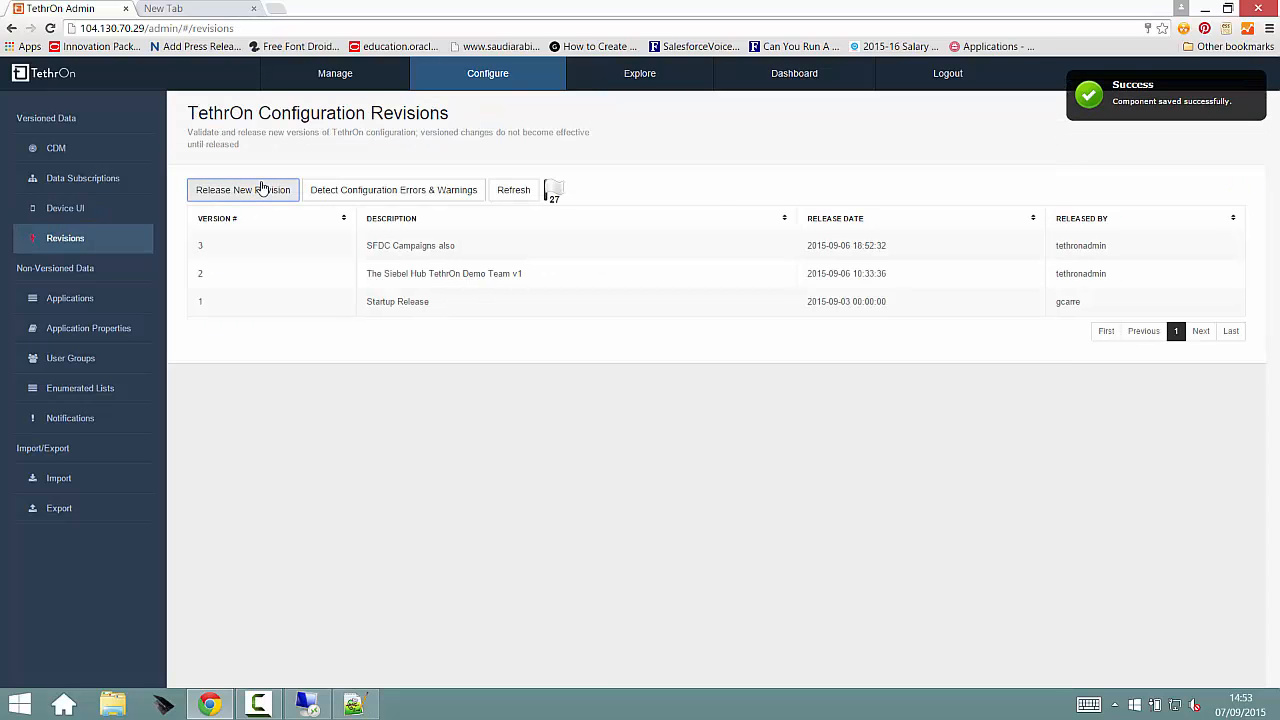
# Step: Release a new active configuration revision with the description "New Siebel Hub UI Changes"
pyautogui.click(266, 190)
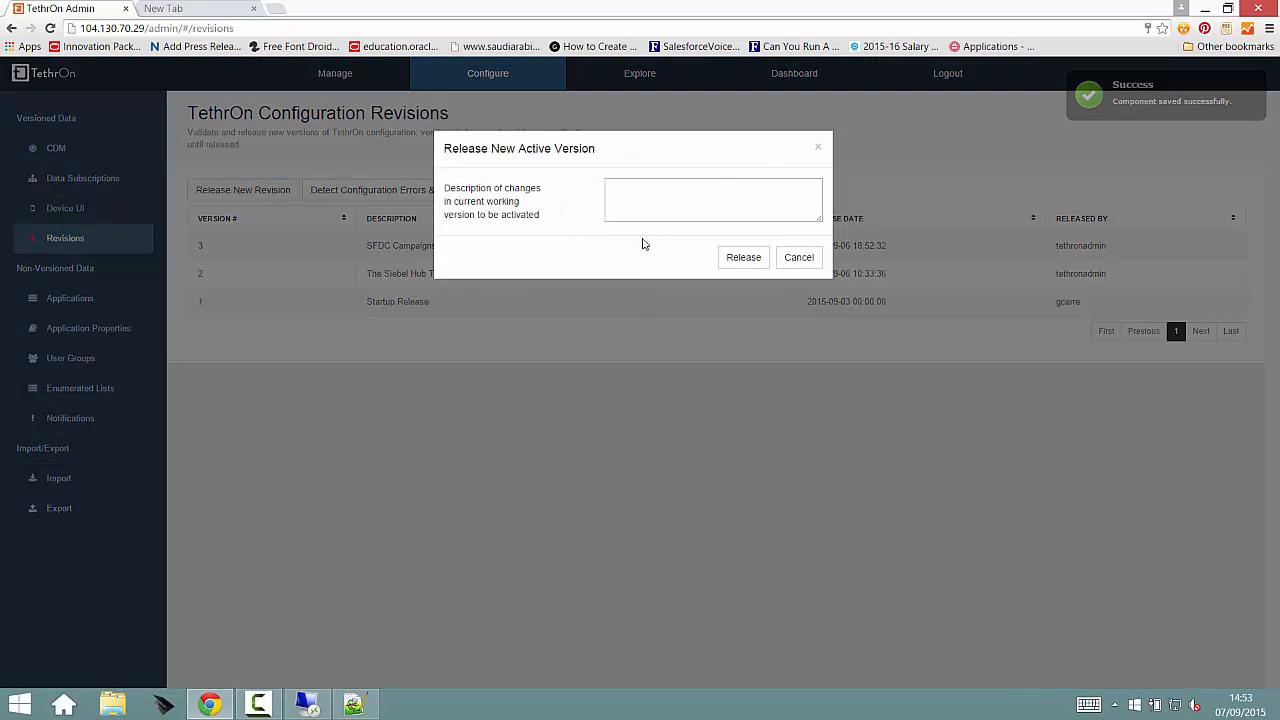
pyautogui.write('New Siebel Hub UI Changes')
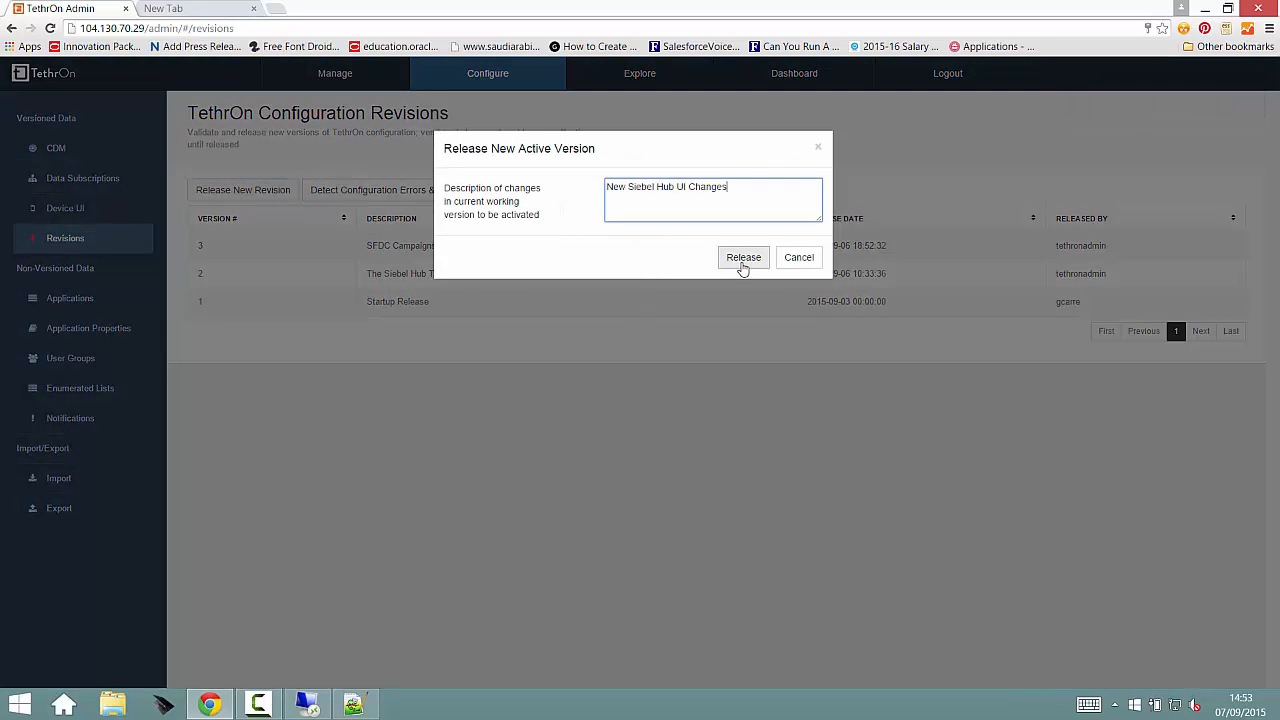
pyautogui.click(741, 259)
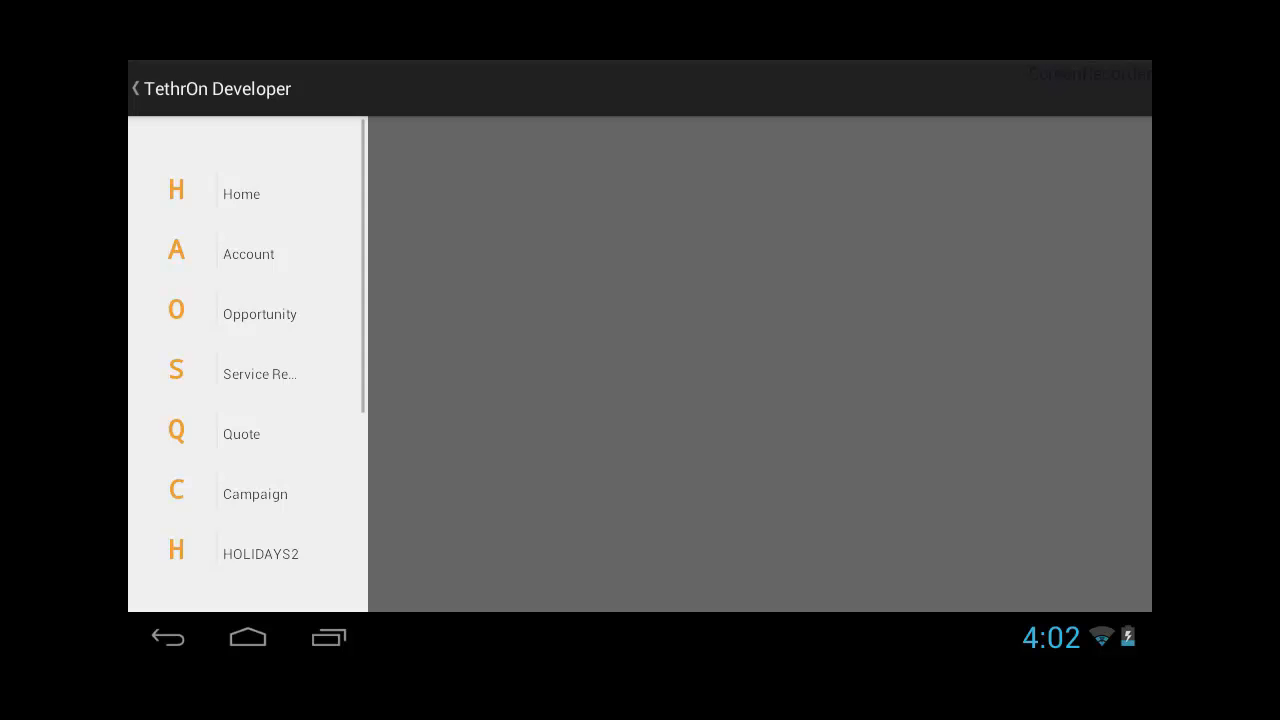
# Step: In the TethrOn Developer mobile app, list all accounts and open the Banana Inc. modified account
pyautogui.click(258, 254)
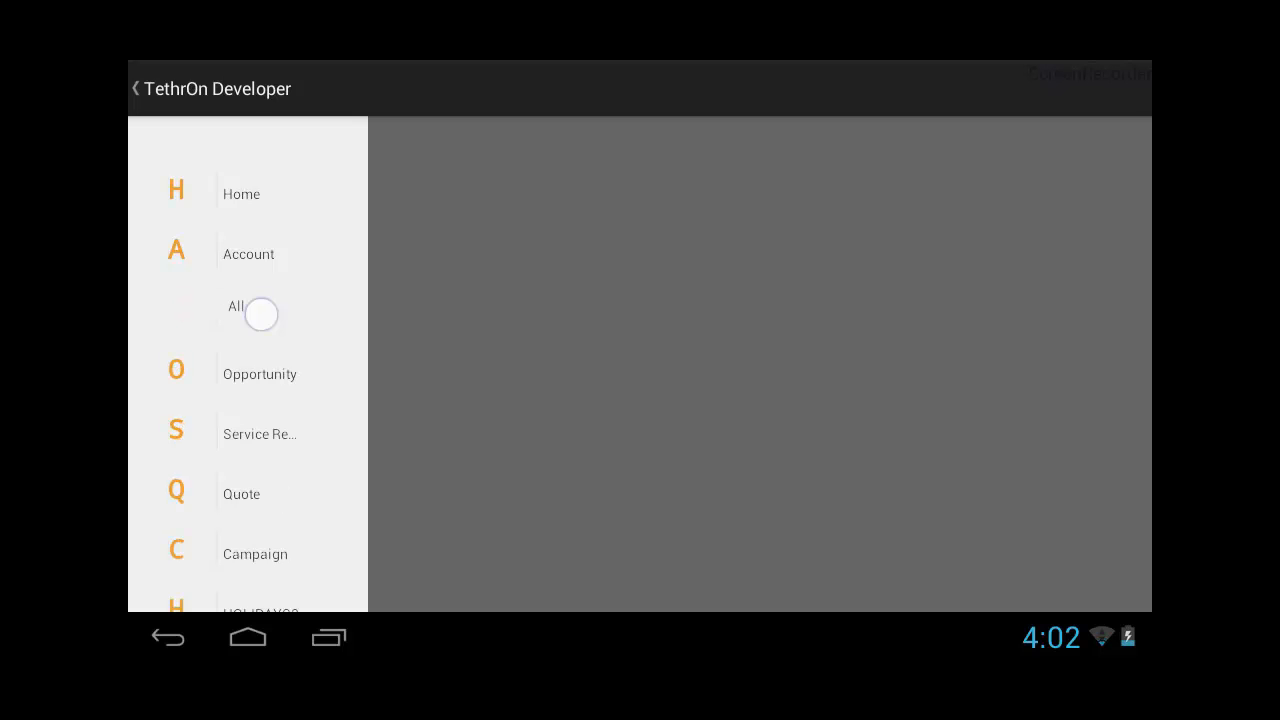
pyautogui.click(261, 314)
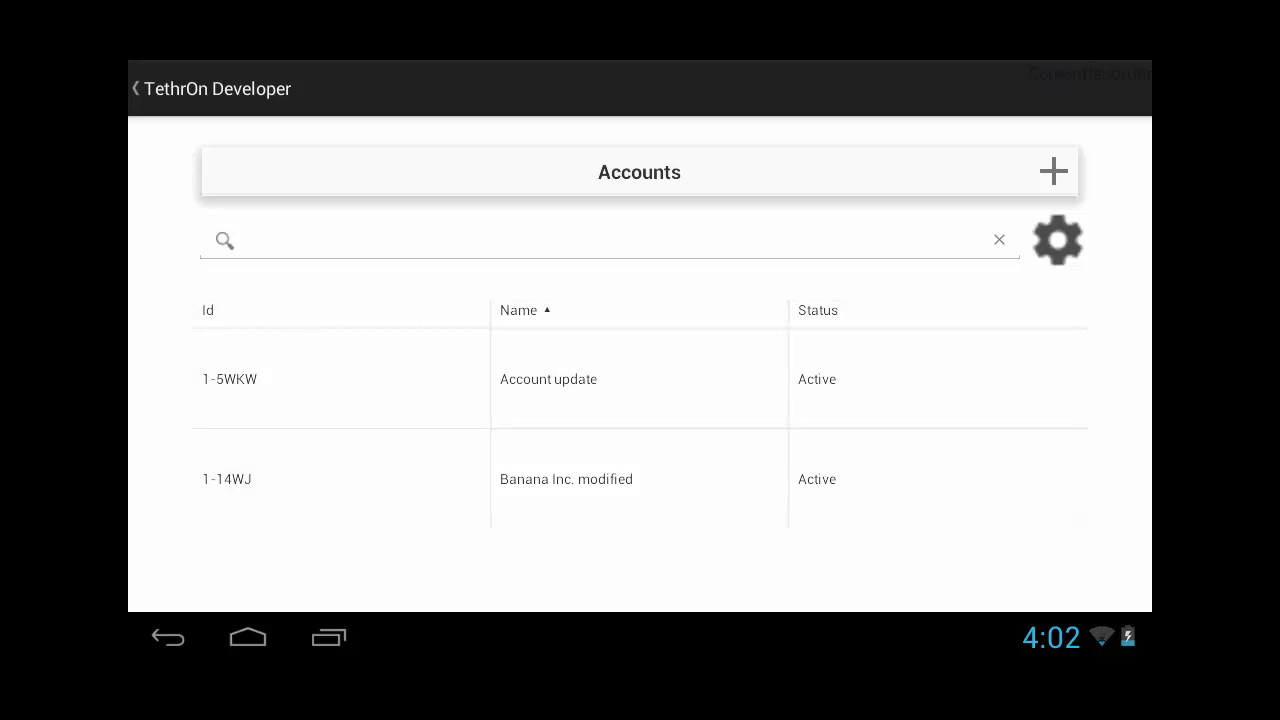
pyautogui.click(566, 479)
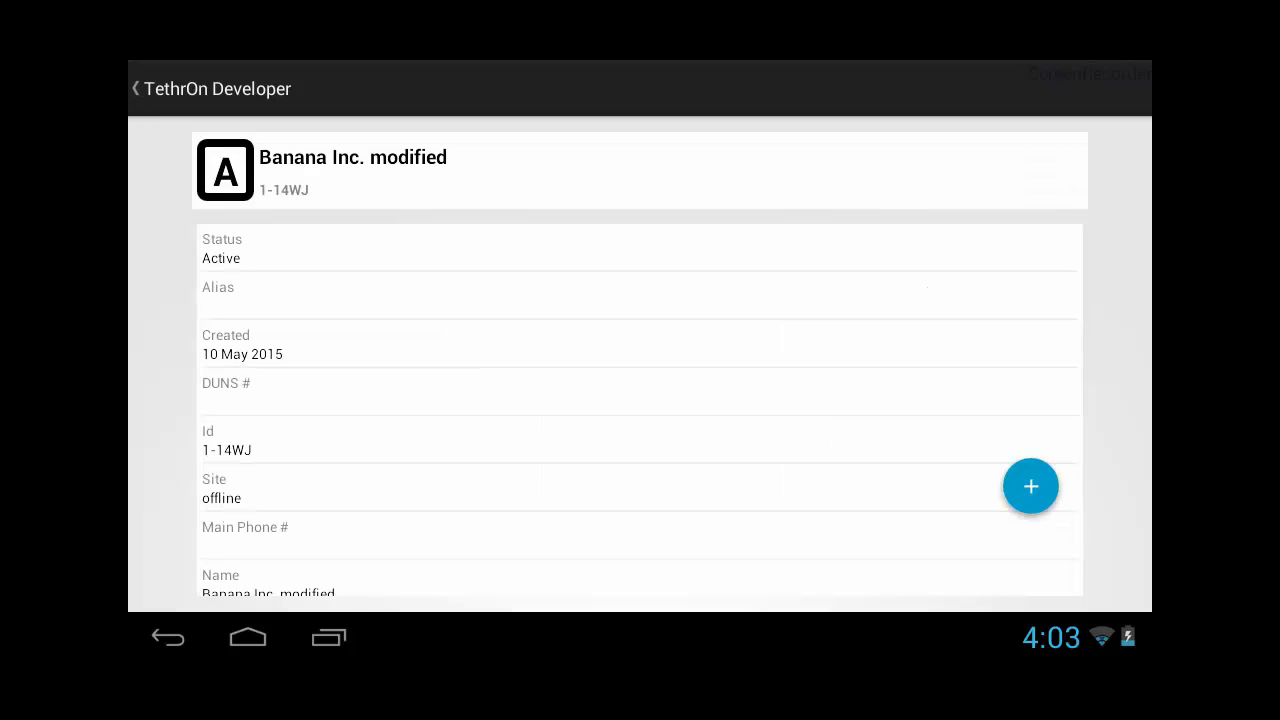
# Step: Edit the Banana Inc. modified account, change its Site to "offline test", save it, and return to the list of all accounts
pyautogui.click(1030, 486)
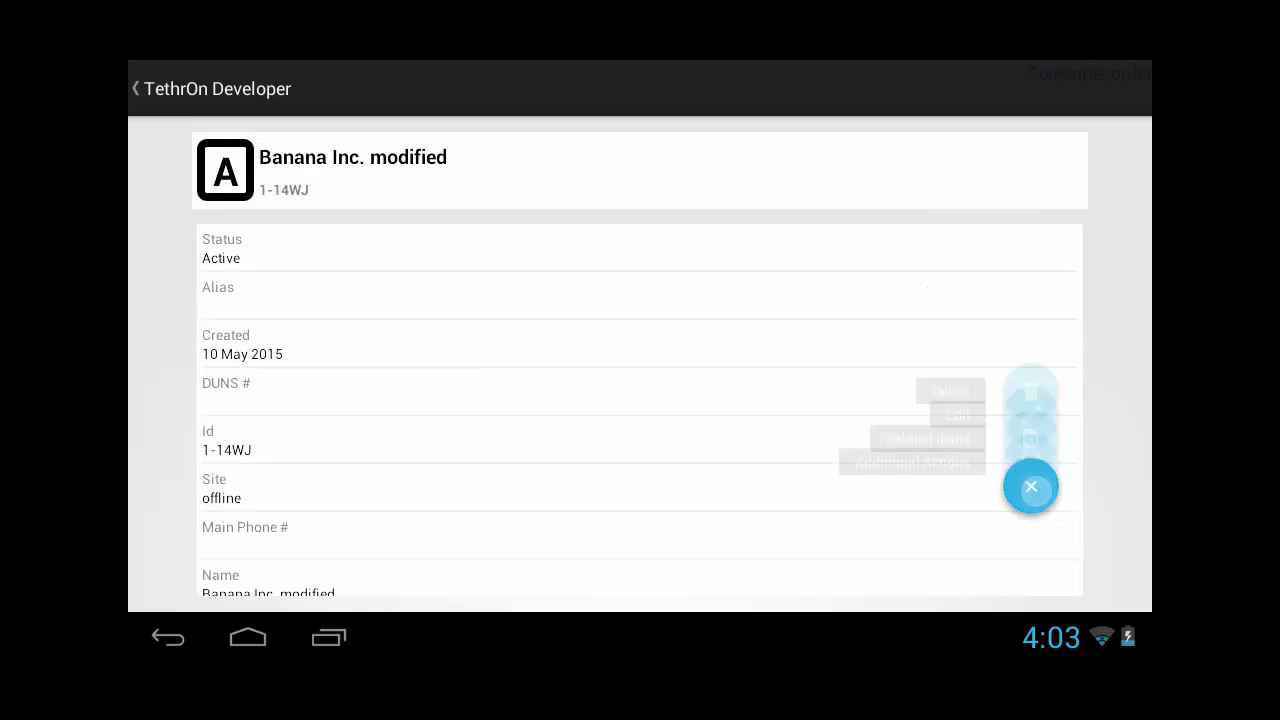
pyautogui.click(1030, 252)
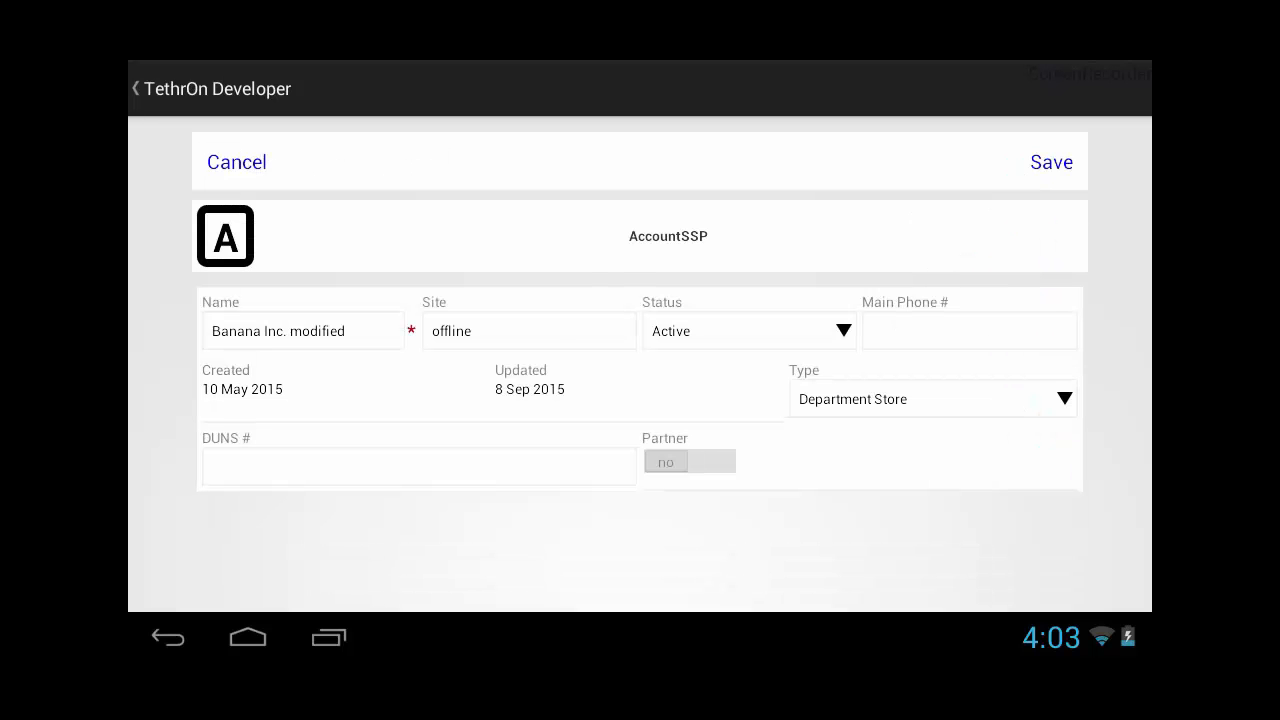
pyautogui.click(546, 331)
pyautogui.write('test')
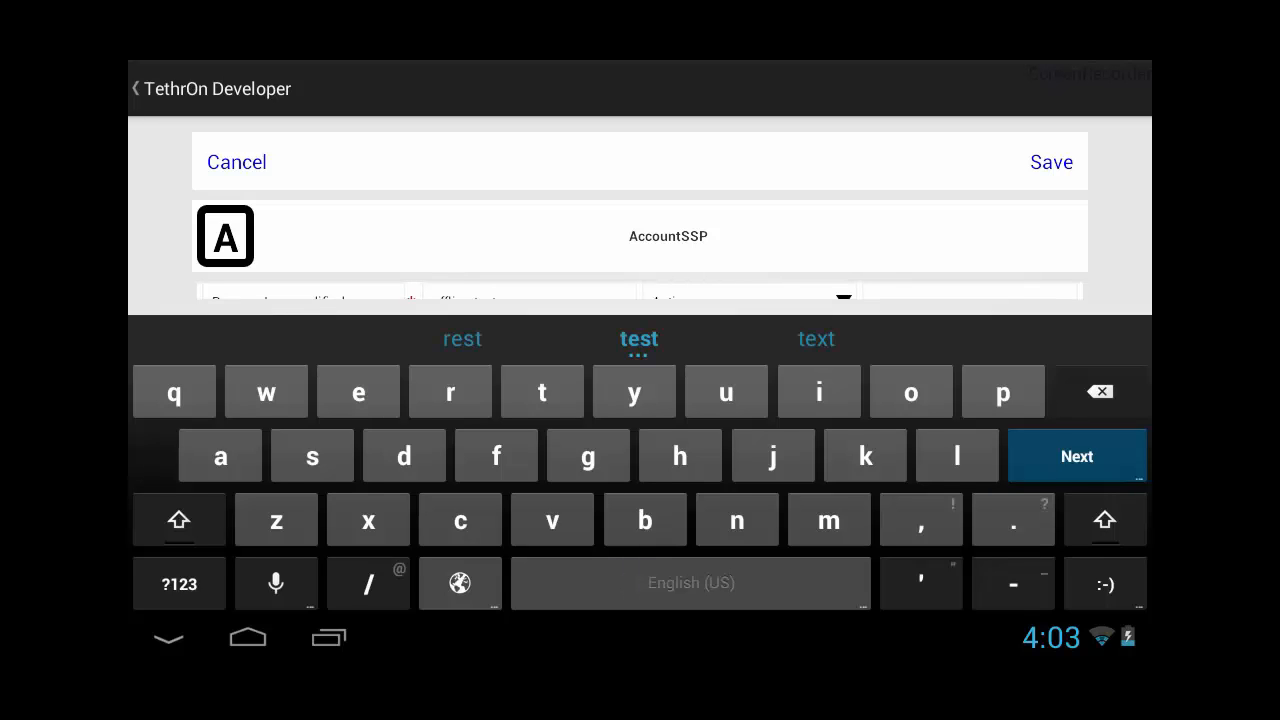
pyautogui.click(1037, 164)
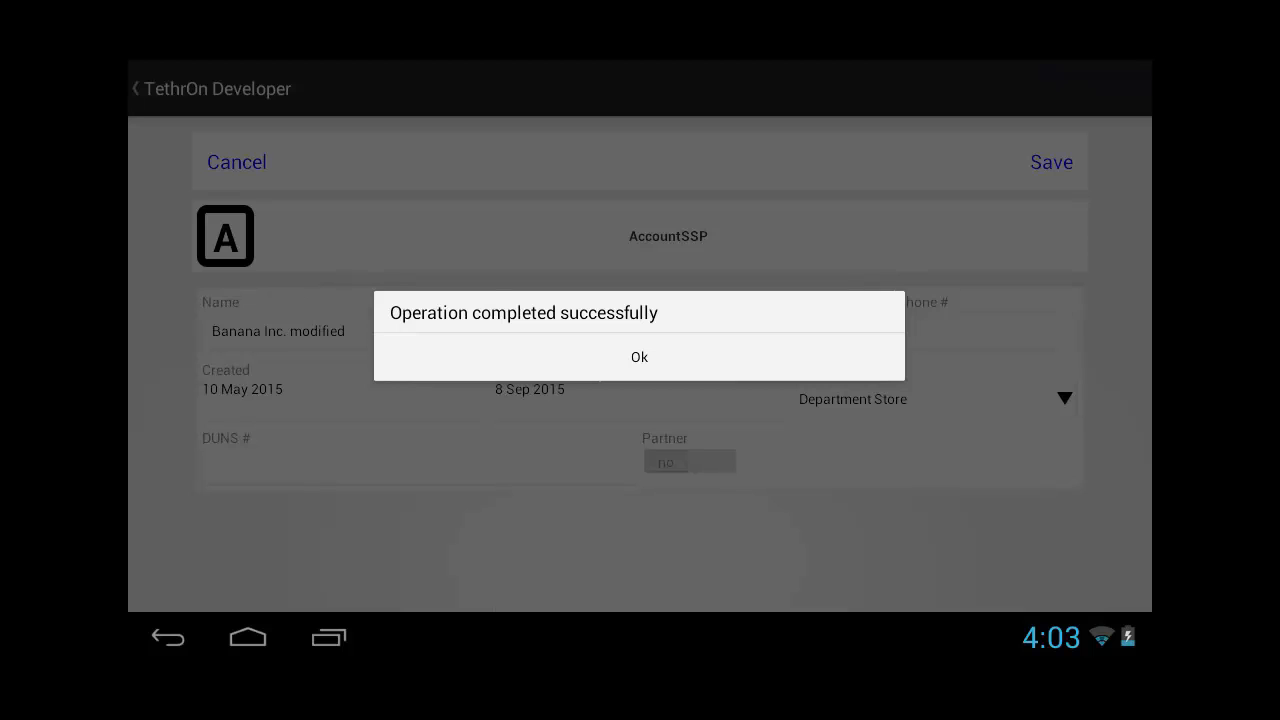
pyautogui.click(640, 357)
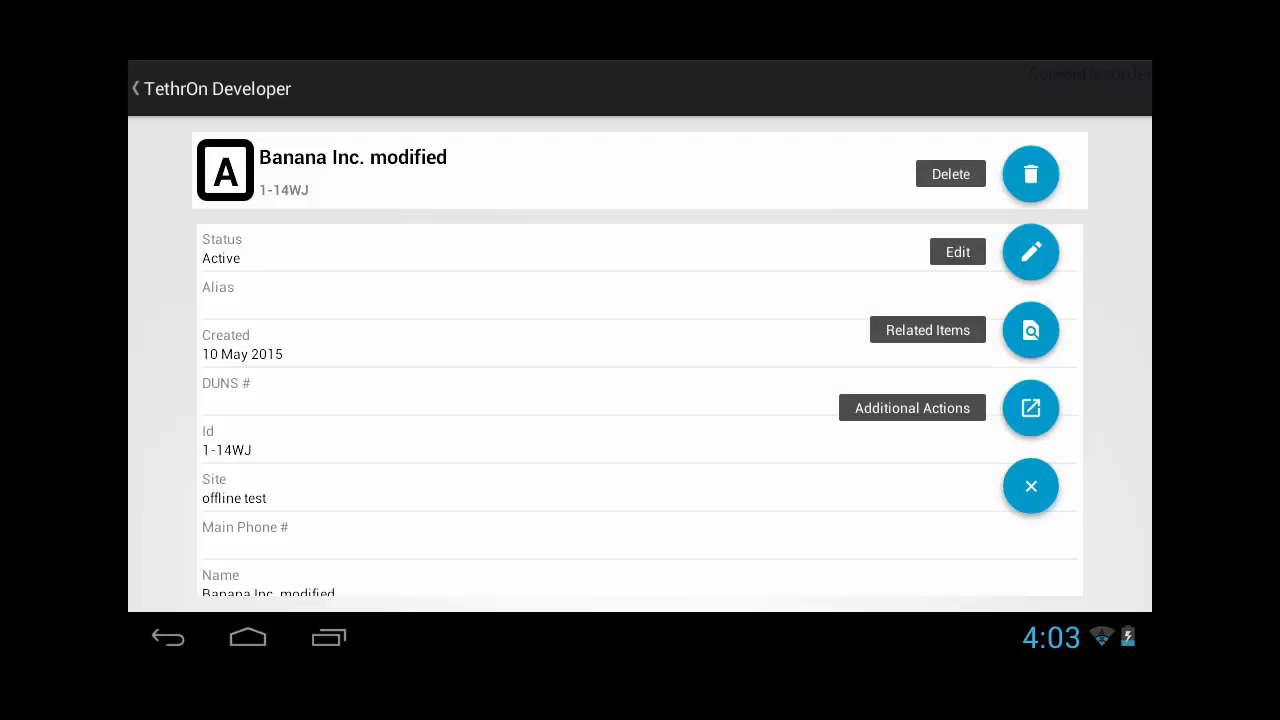
pyautogui.click(212, 89)
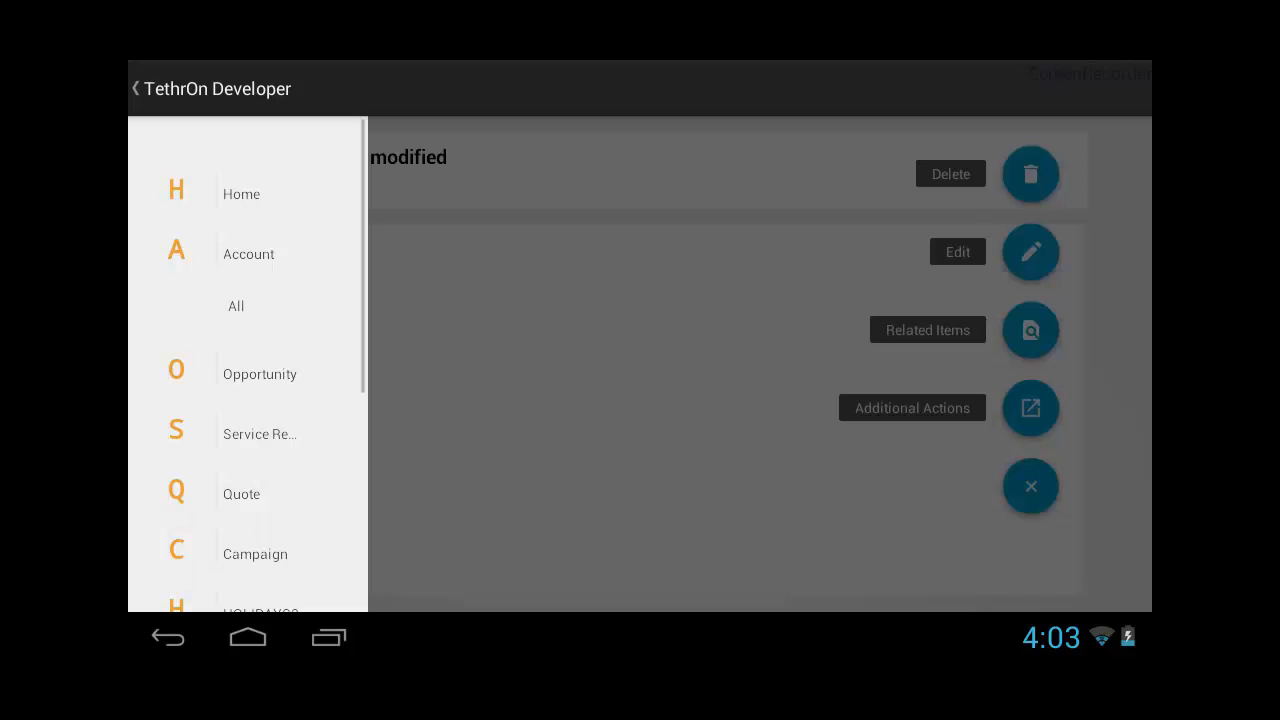
pyautogui.click(236, 306)
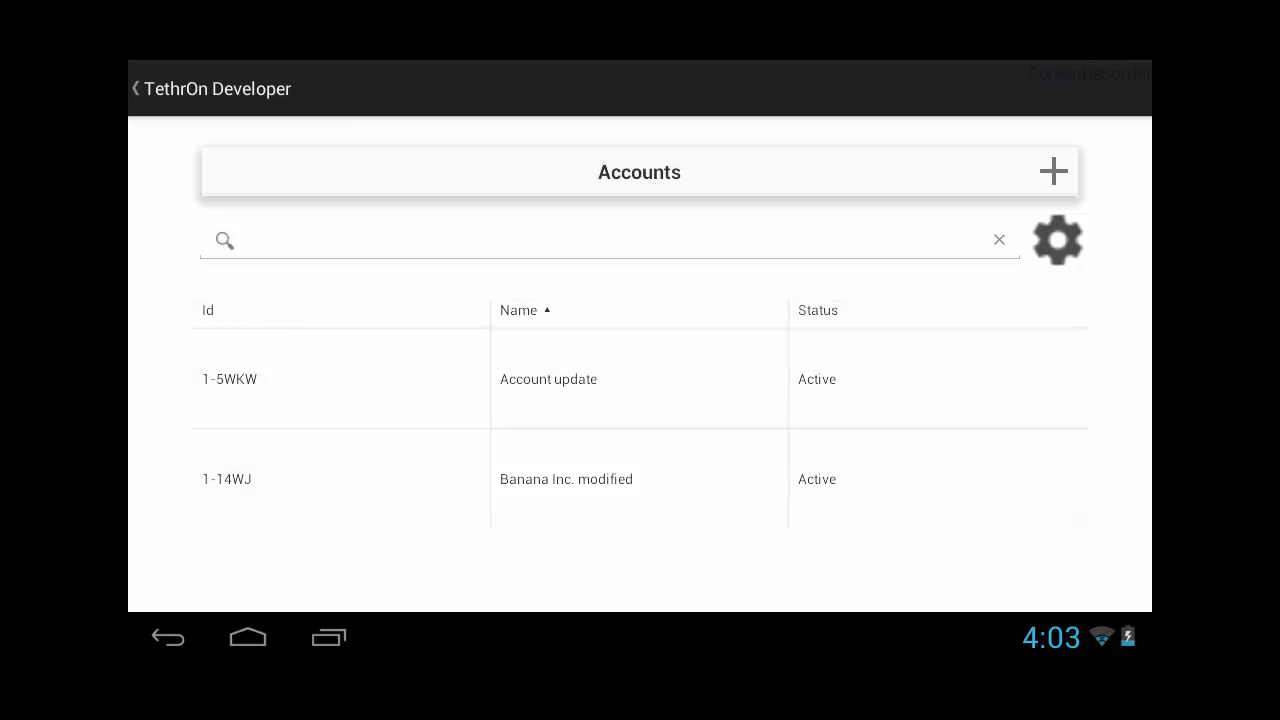
# Step: Turn off Wi-Fi in the tablet's settings and return to the TethrOn Developer app
pyautogui.click(1078, 637)
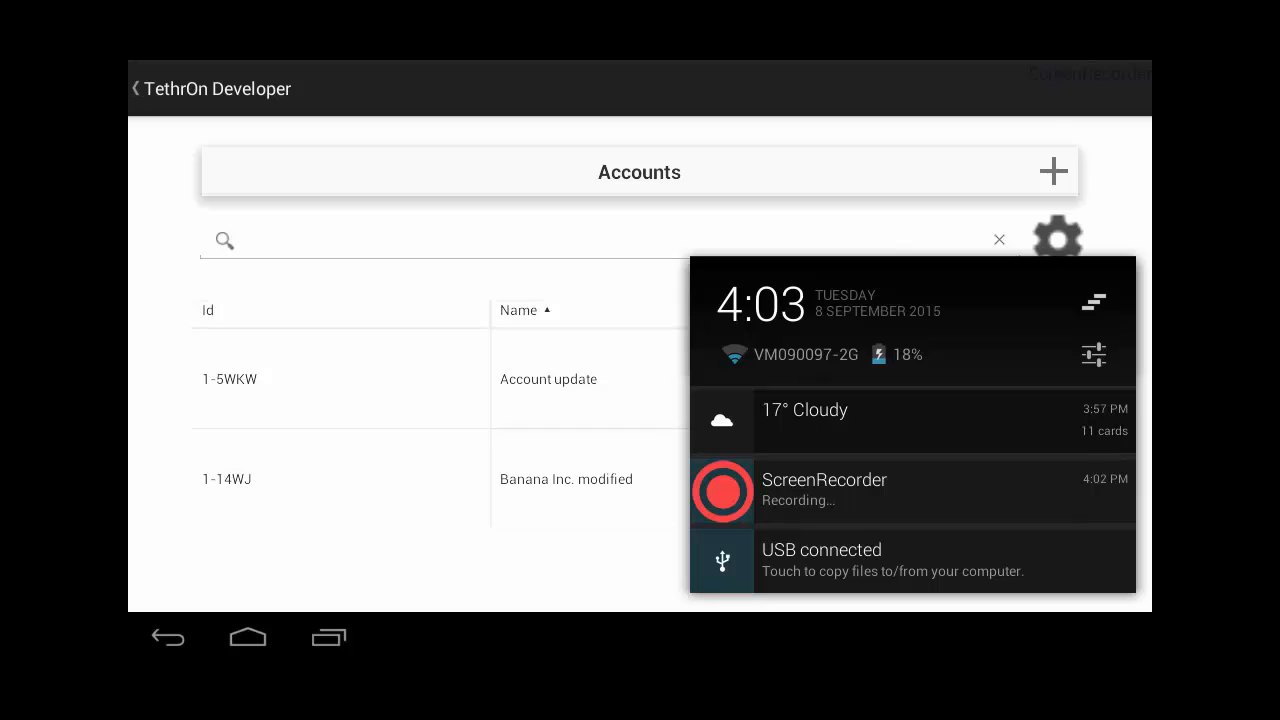
pyautogui.click(783, 342)
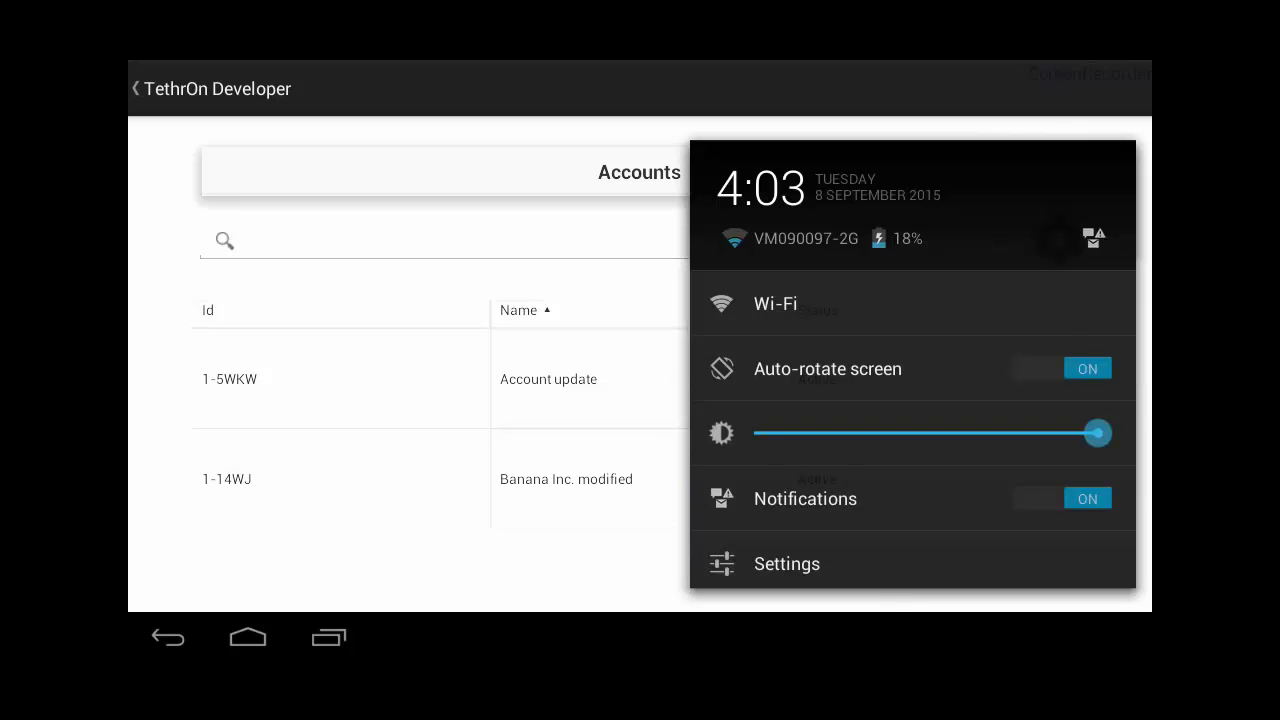
pyautogui.click(762, 292)
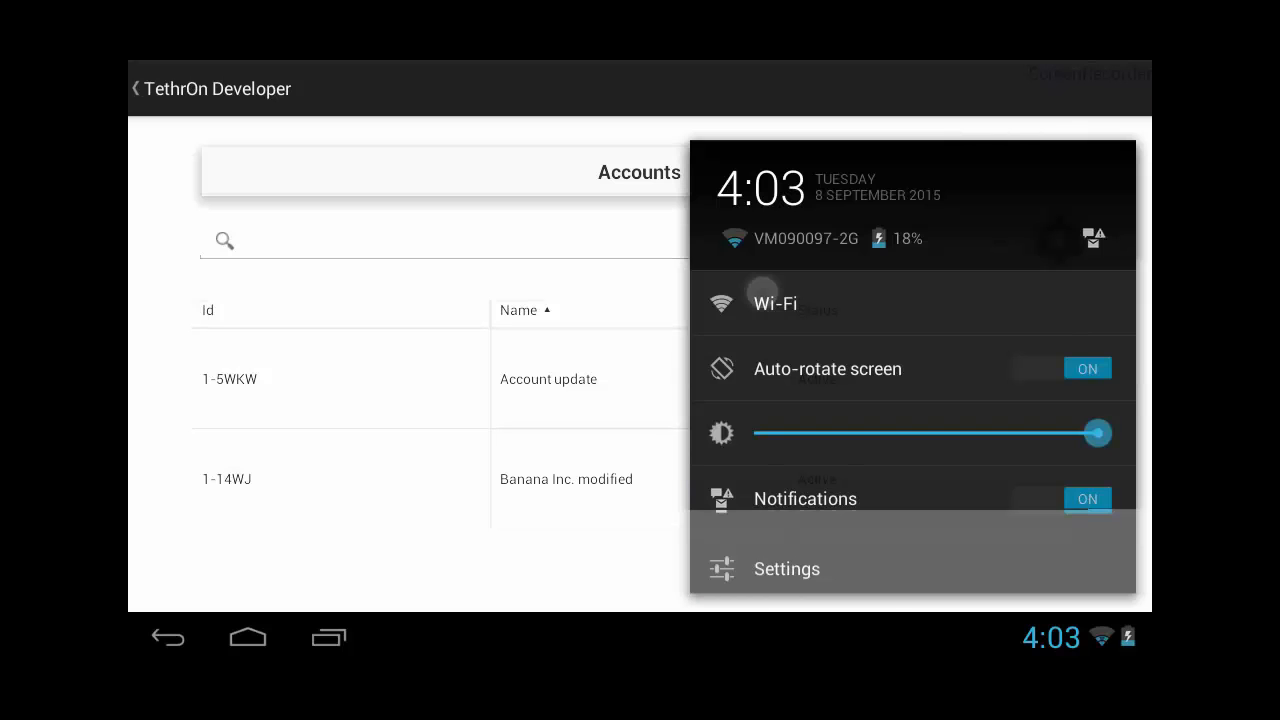
pyautogui.click(419, 174)
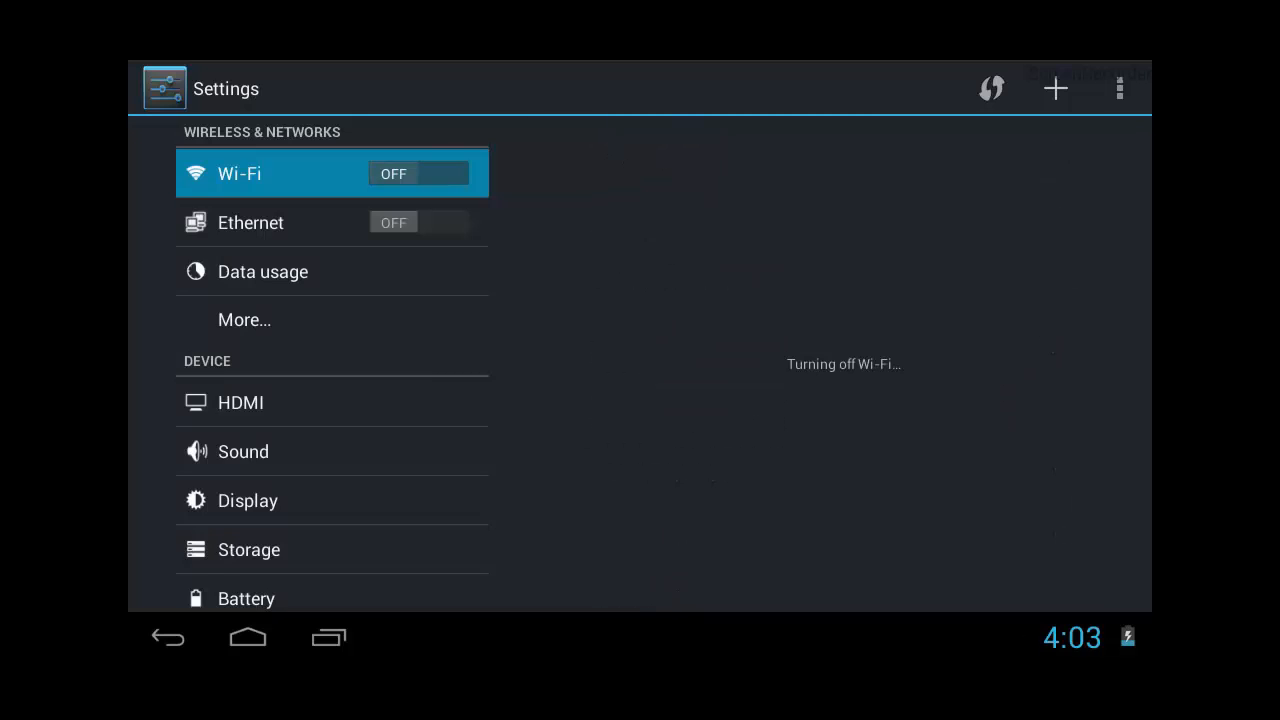
pyautogui.click(168, 637)
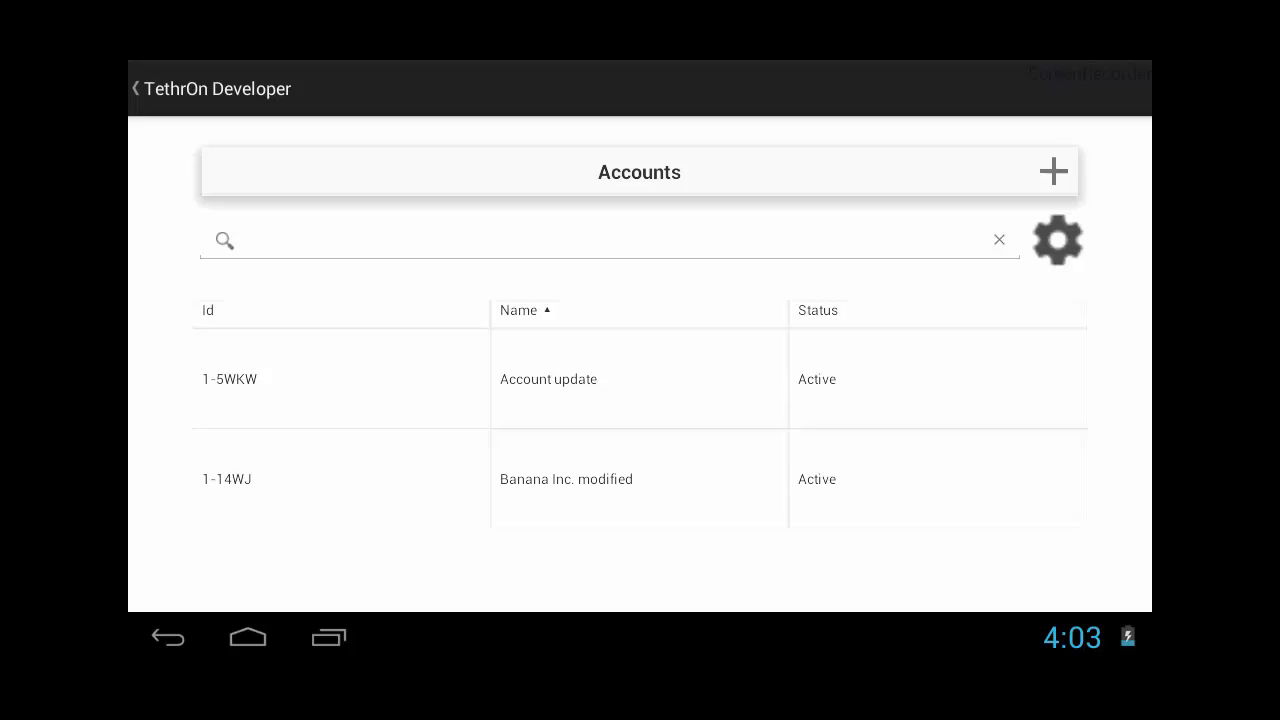
# Step: Open the Account update account from the accounts list, set its Status to Candidate, and save the record
pyautogui.click(210, 88)
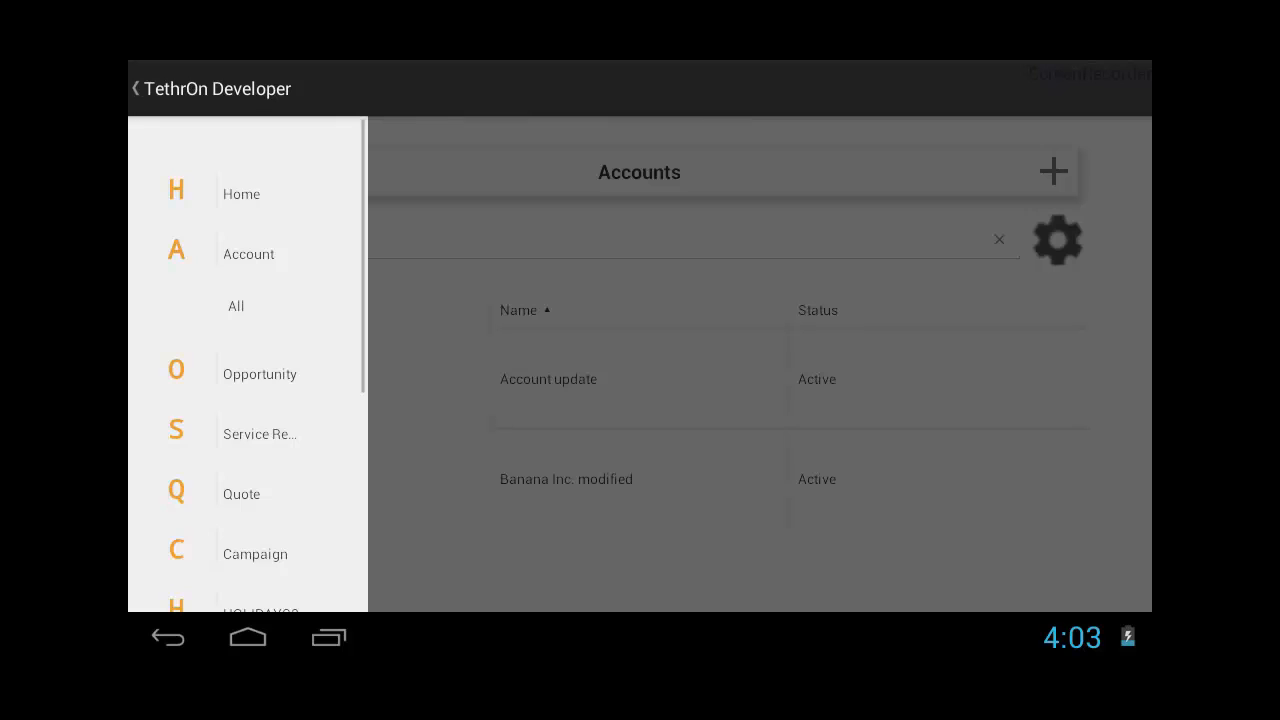
pyautogui.click(210, 88)
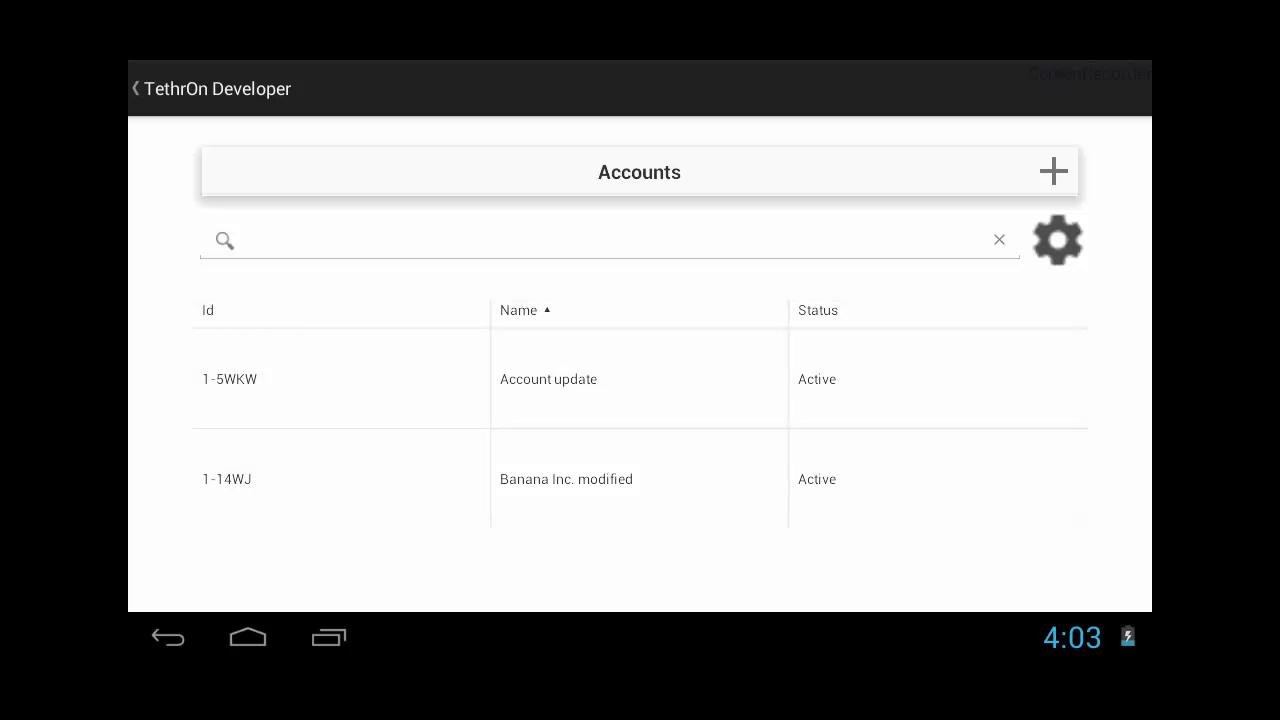
pyautogui.click(710, 390)
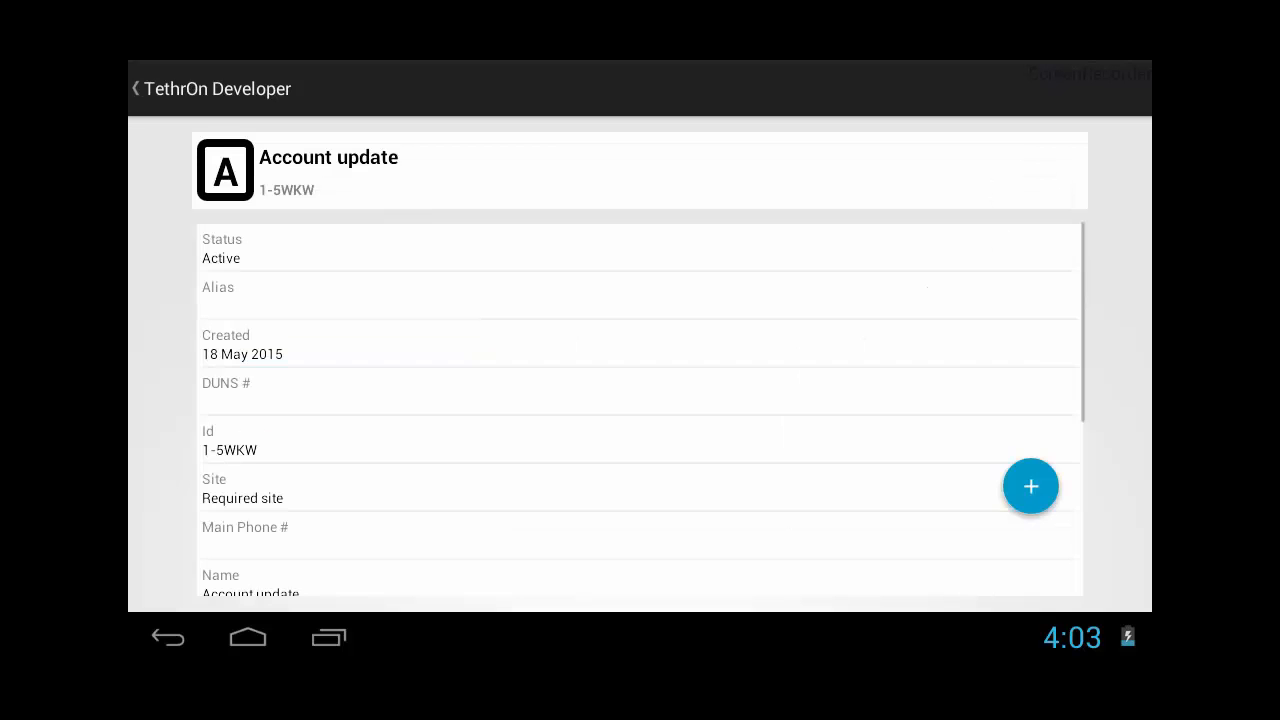
pyautogui.click(1031, 486)
pyautogui.click(1031, 252)
pyautogui.click(846, 331)
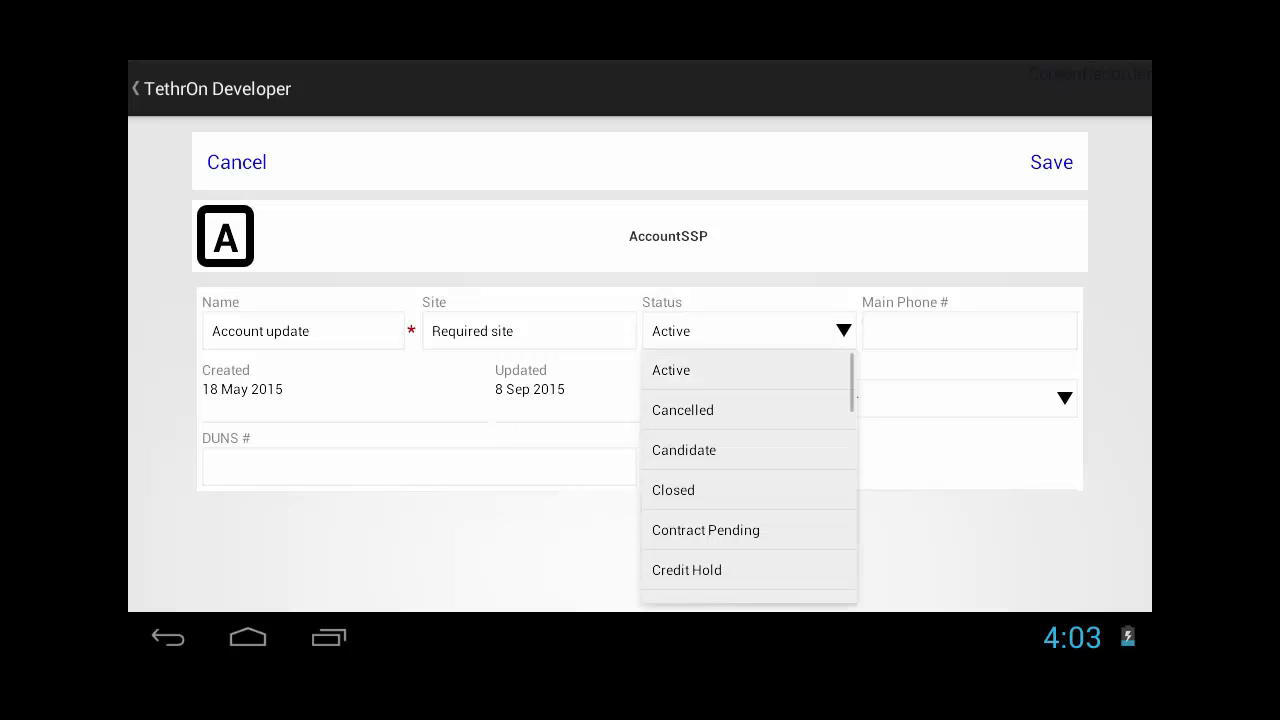
pyautogui.click(722, 451)
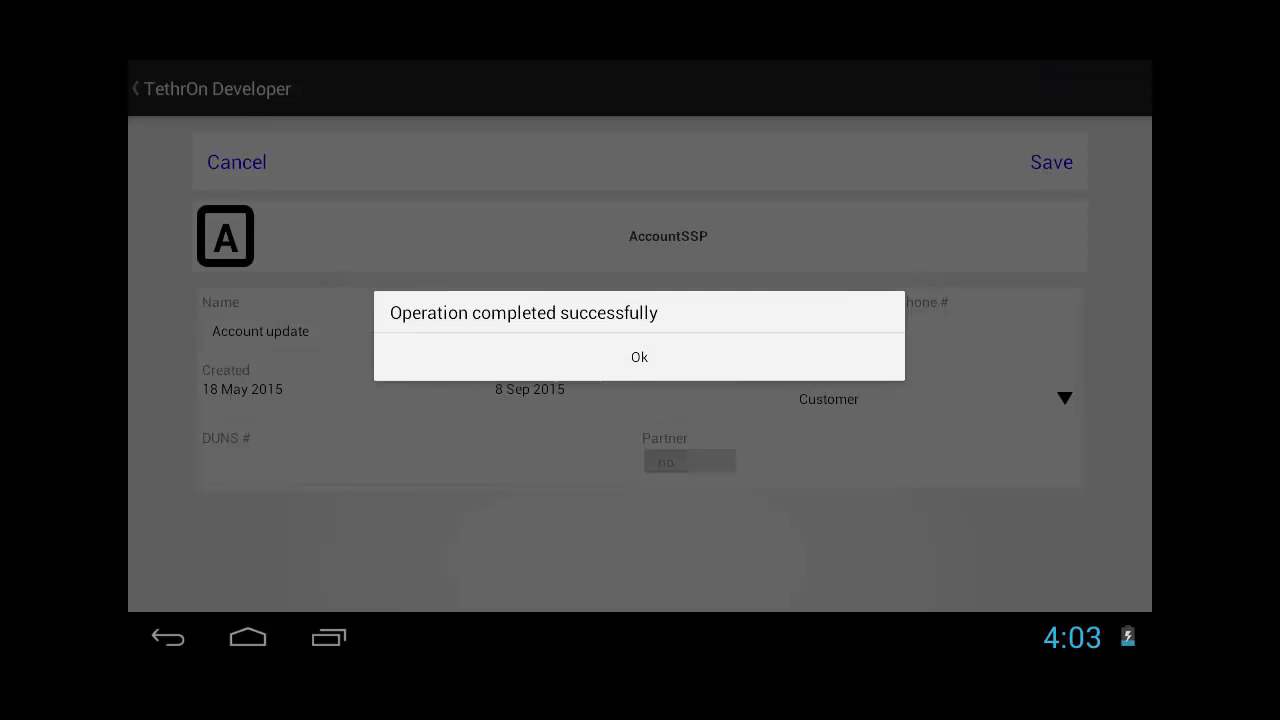
pyautogui.click(639, 357)
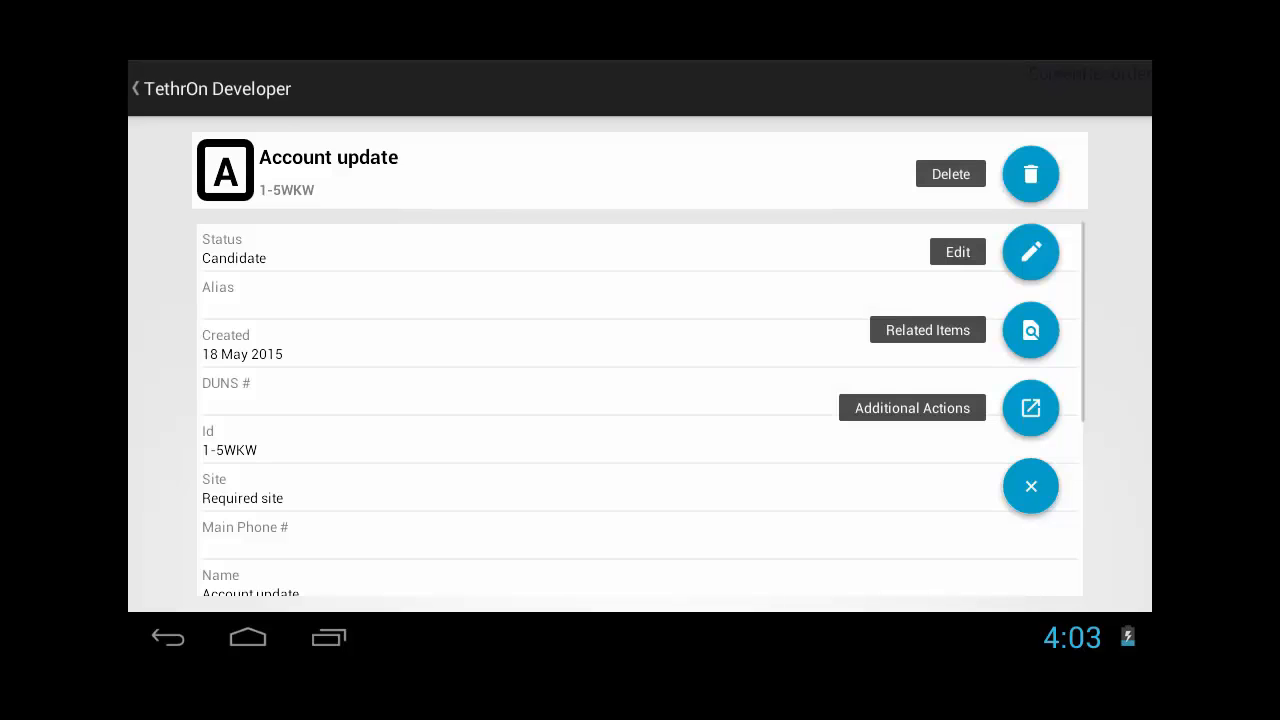
# Step: Turn Wi-Fi back on in the tablet's settings and return to the TethrOn Developer app
pyautogui.click(148, 82)
pyautogui.click(255, 260)
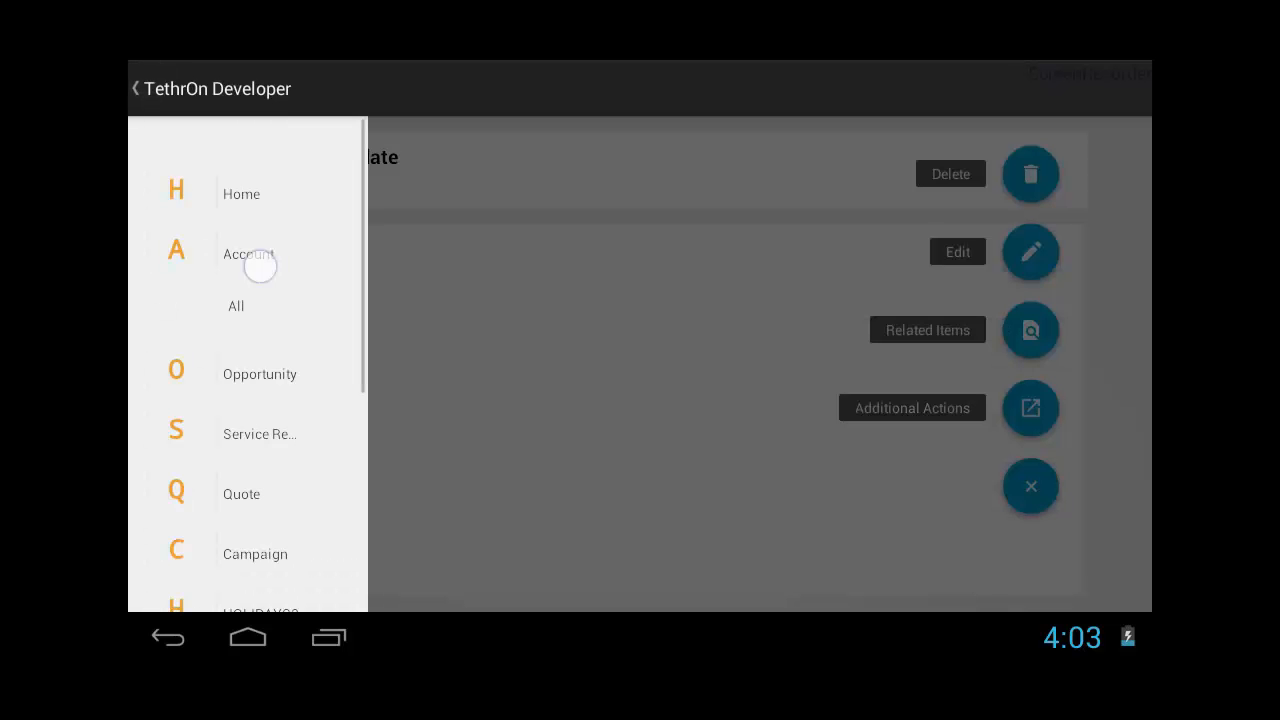
pyautogui.click(1086, 637)
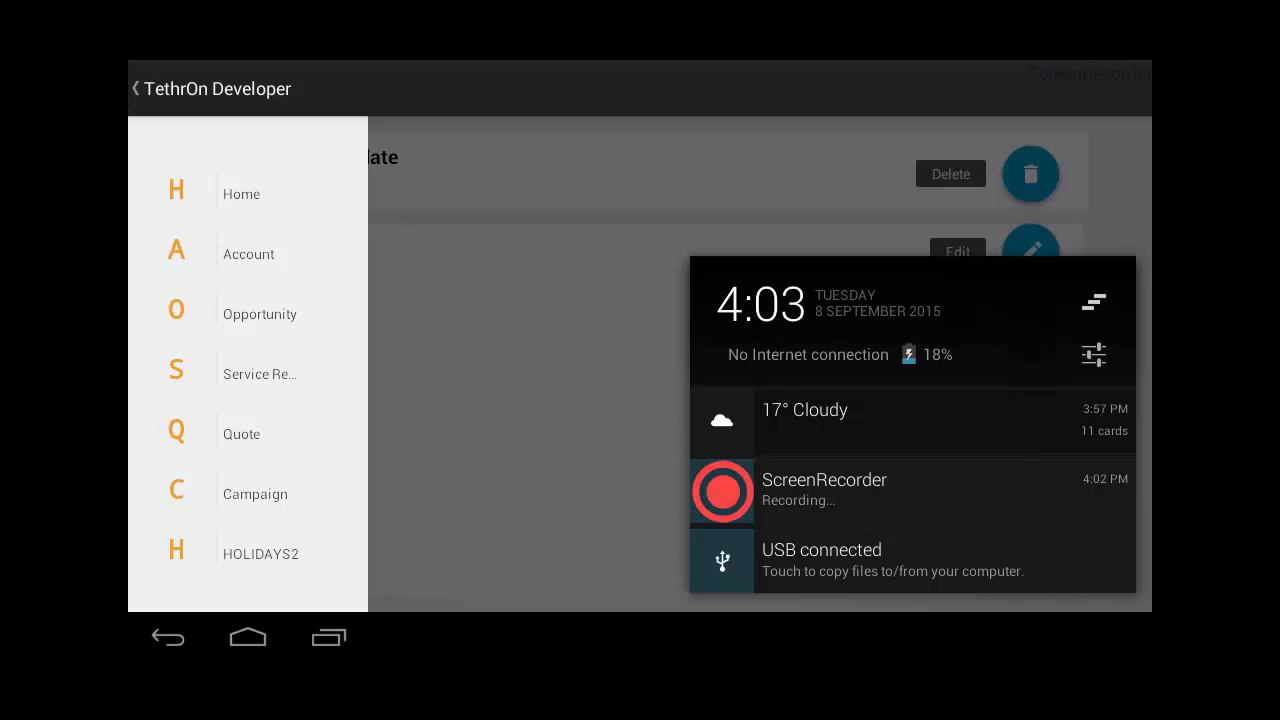
pyautogui.click(789, 357)
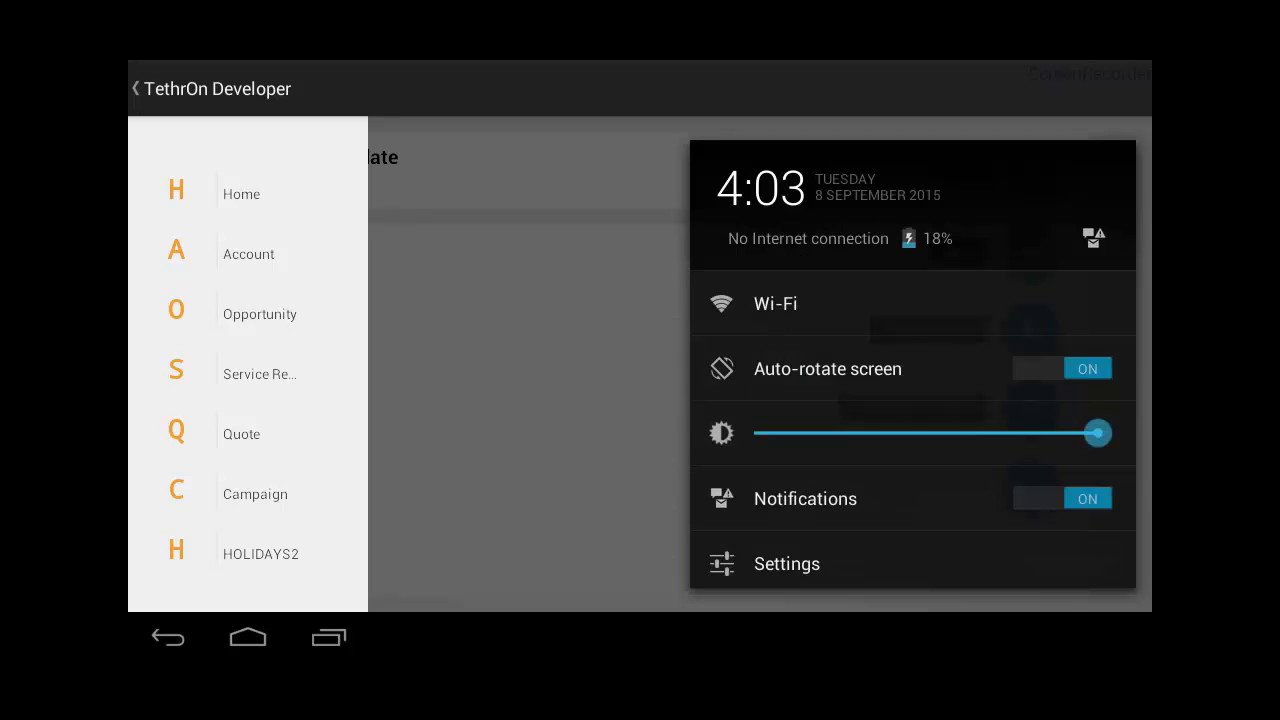
pyautogui.click(776, 304)
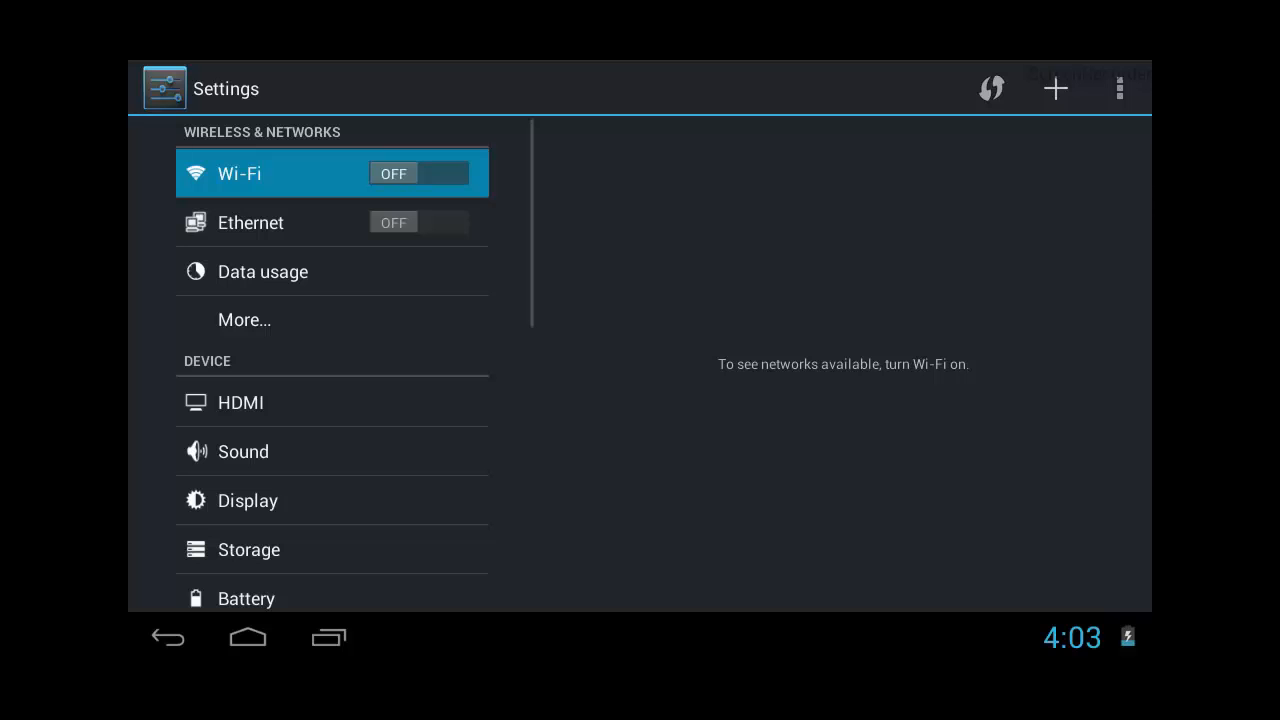
pyautogui.click(418, 173)
pyautogui.click(172, 637)
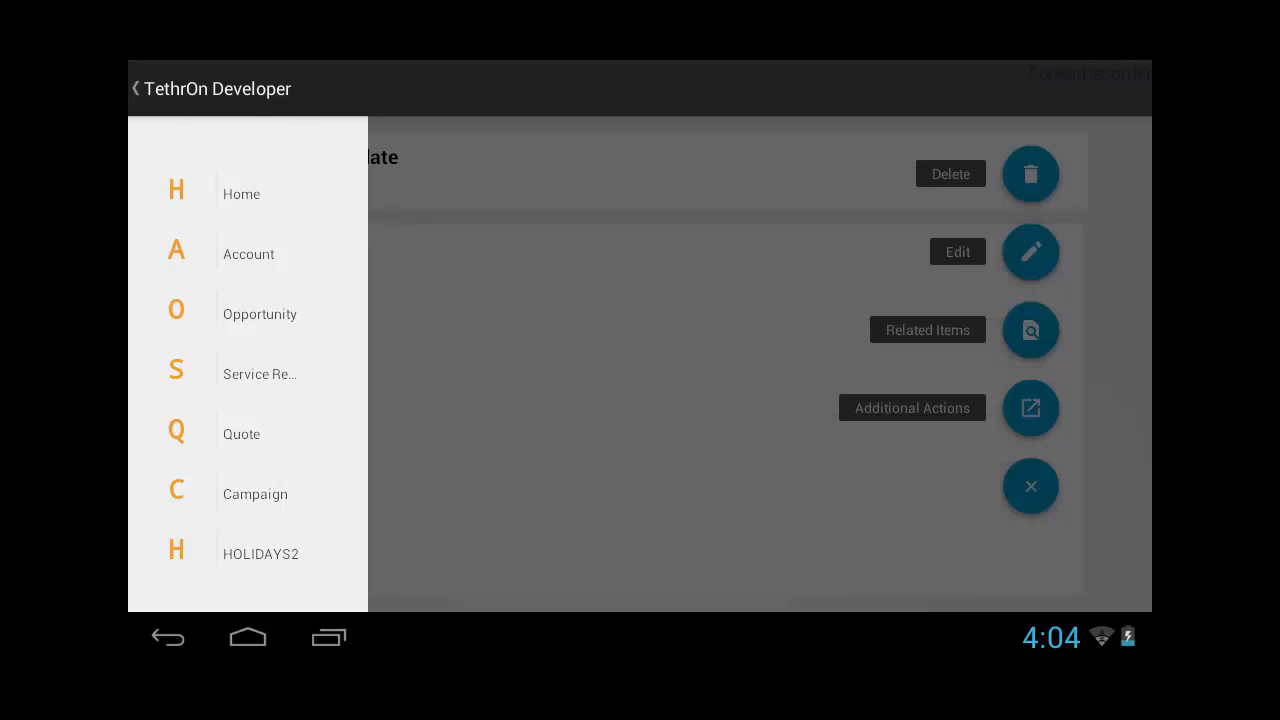
# Step: Synchronize the app with the backend, then review and close the summary of the last synchronization
pyautogui.scroll(-3, 248, 364)
pyautogui.click(262, 479)
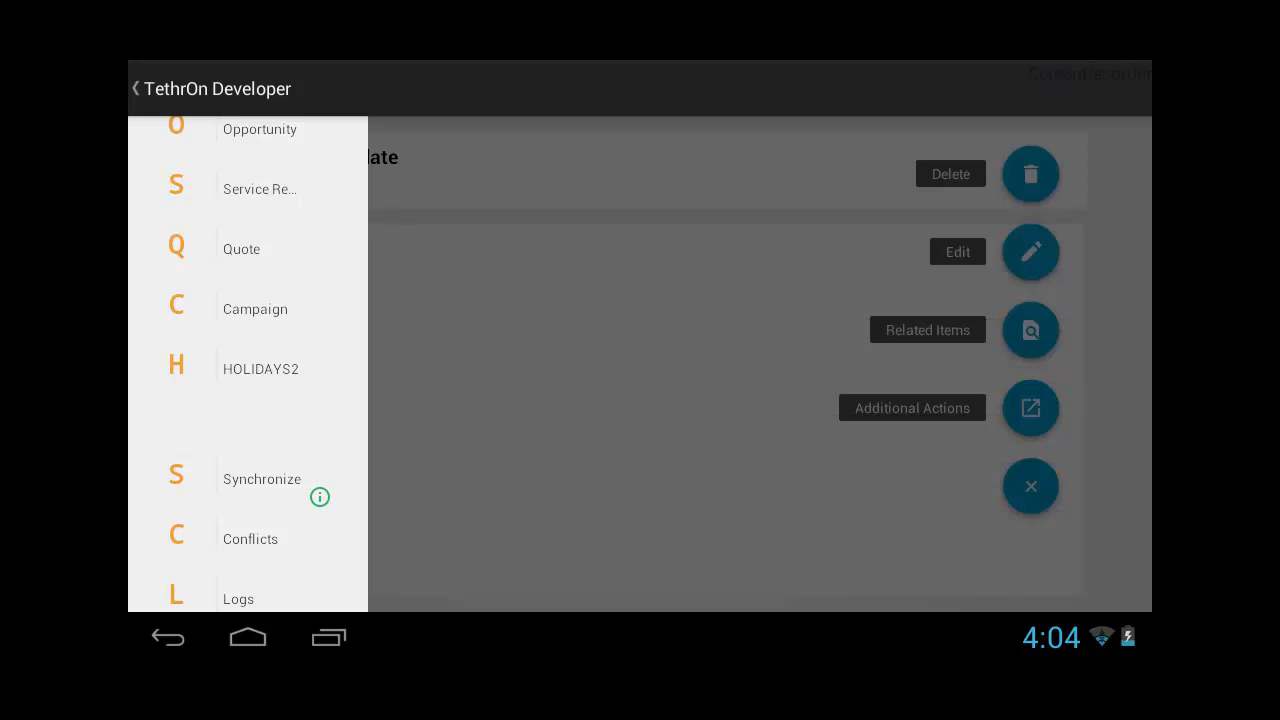
pyautogui.click(320, 497)
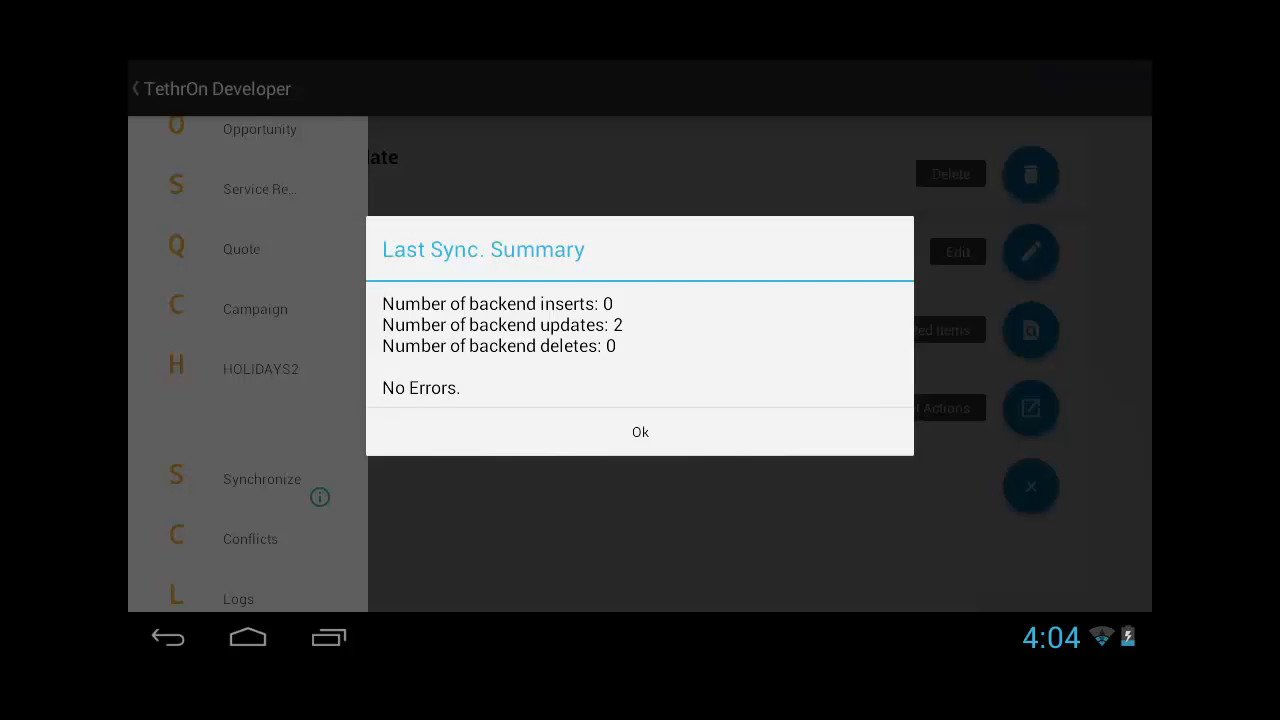
pyautogui.click(640, 432)
pyautogui.click(640, 400)
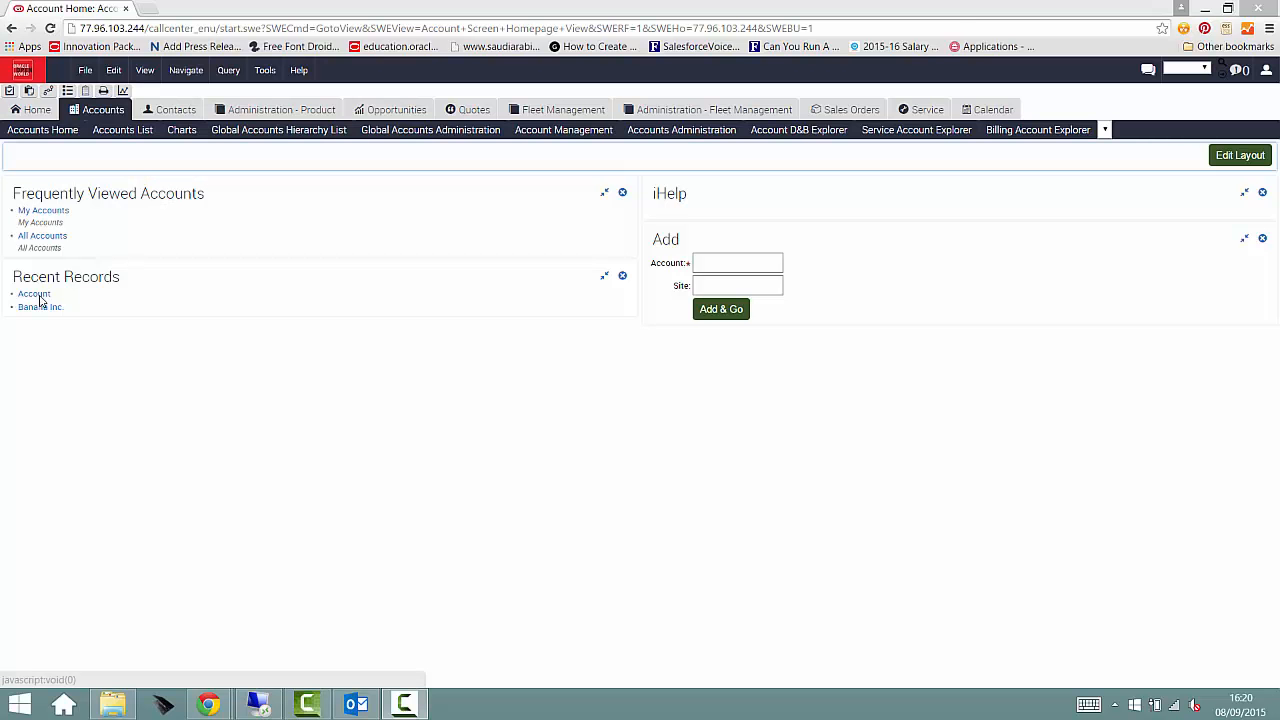
# Step: Switch to Siebel in the browser, open the Account update record from the recent records, and check its Status field
pyautogui.click(40, 297)
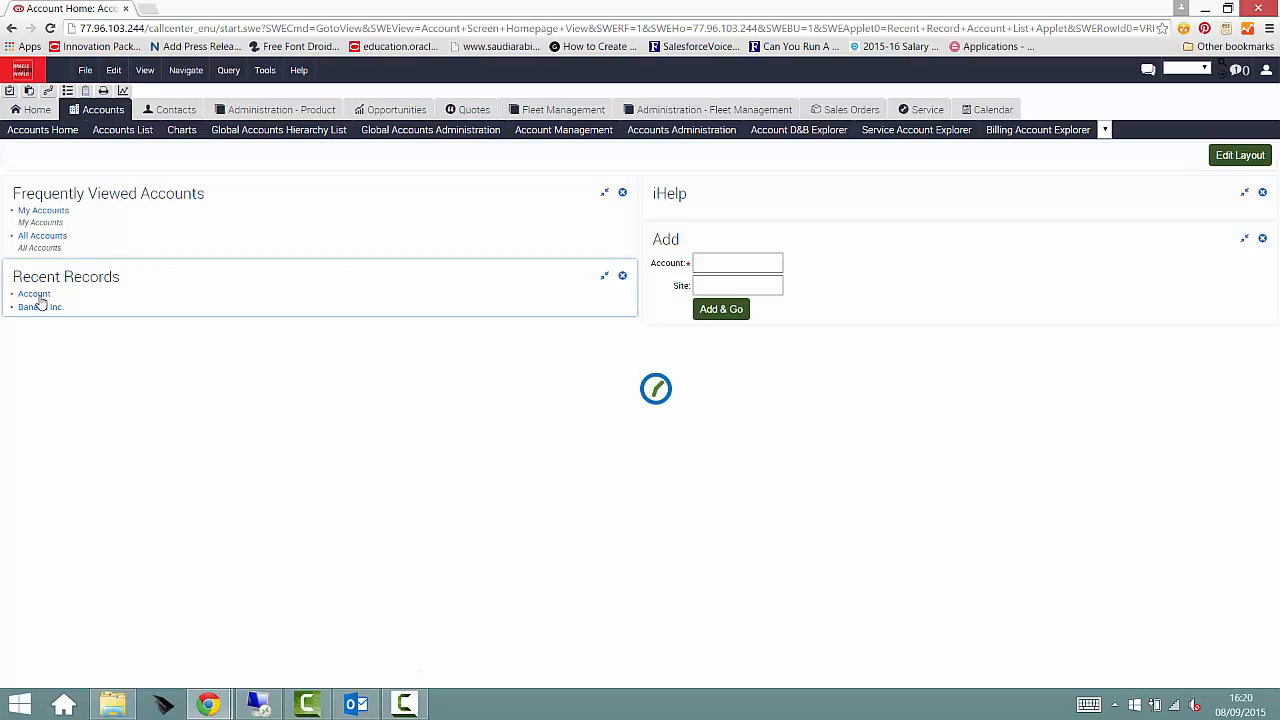
pyautogui.click(31, 279)
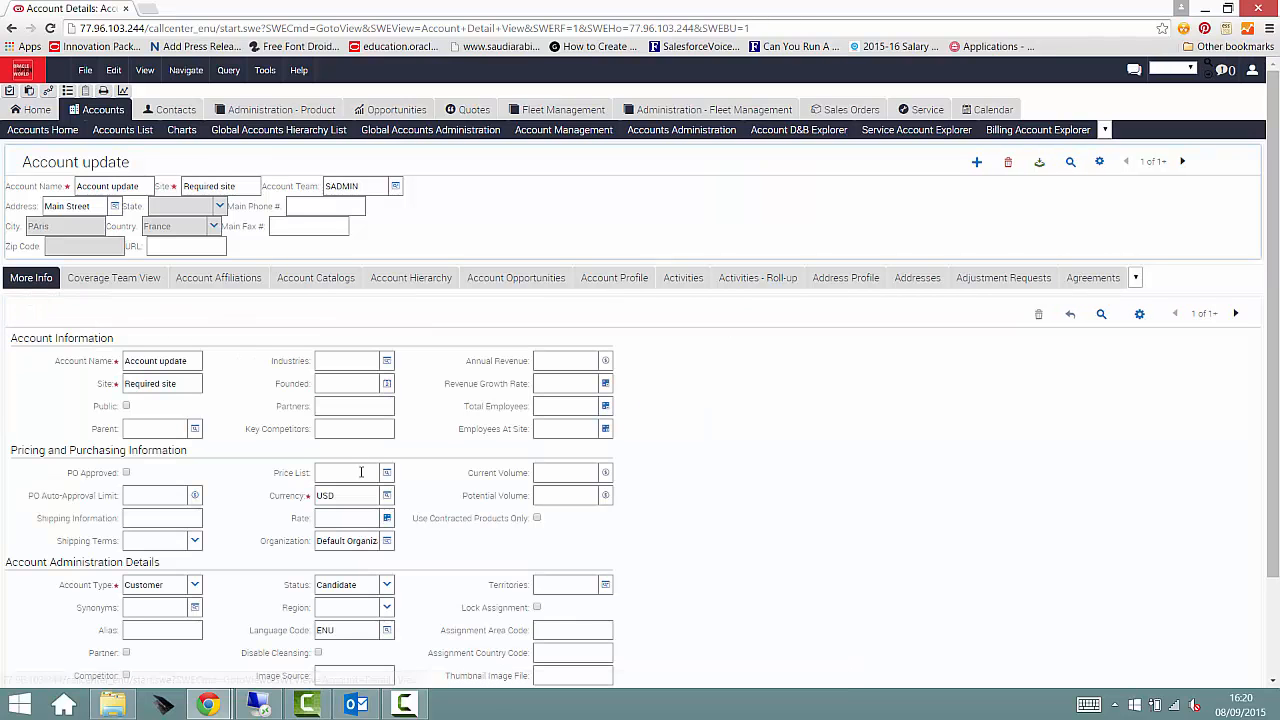
pyautogui.click(369, 587)
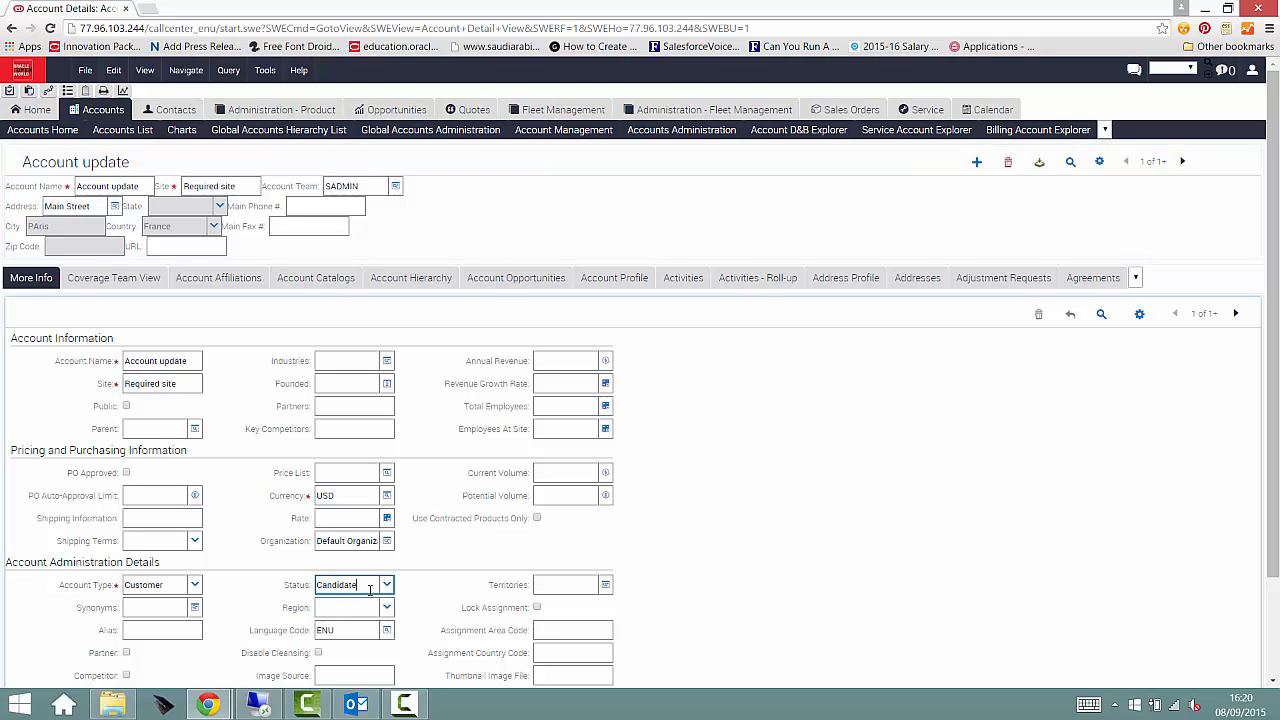
# Step: Open the About Record information for the Account update record in Siebel
pyautogui.click(1139, 314)
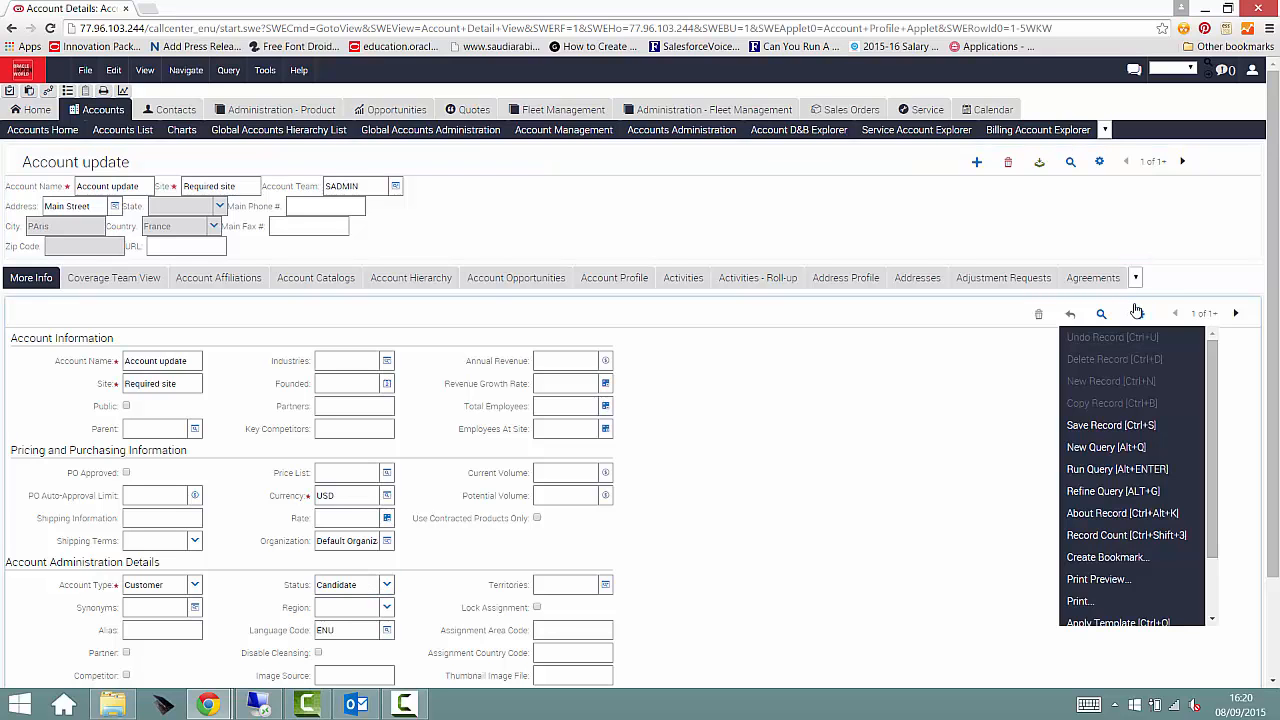
pyautogui.scroll(-4, 1160, 470)
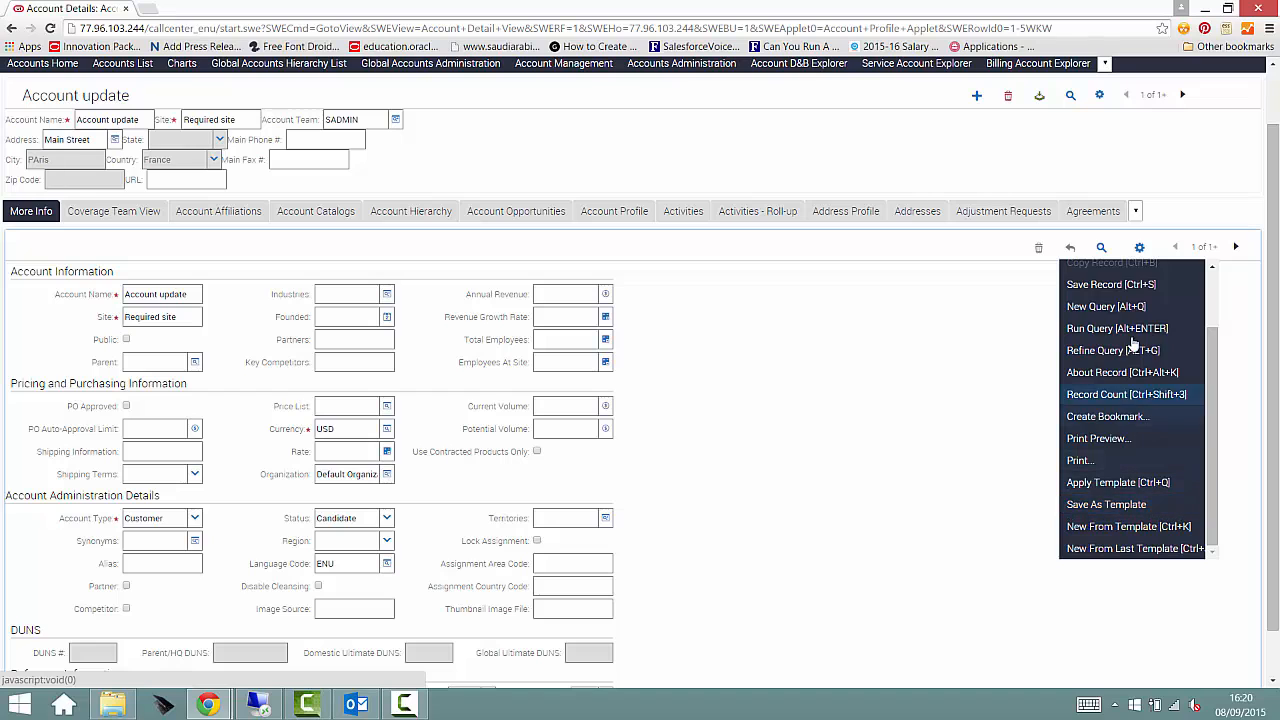
pyautogui.scroll(2, 1150, 445)
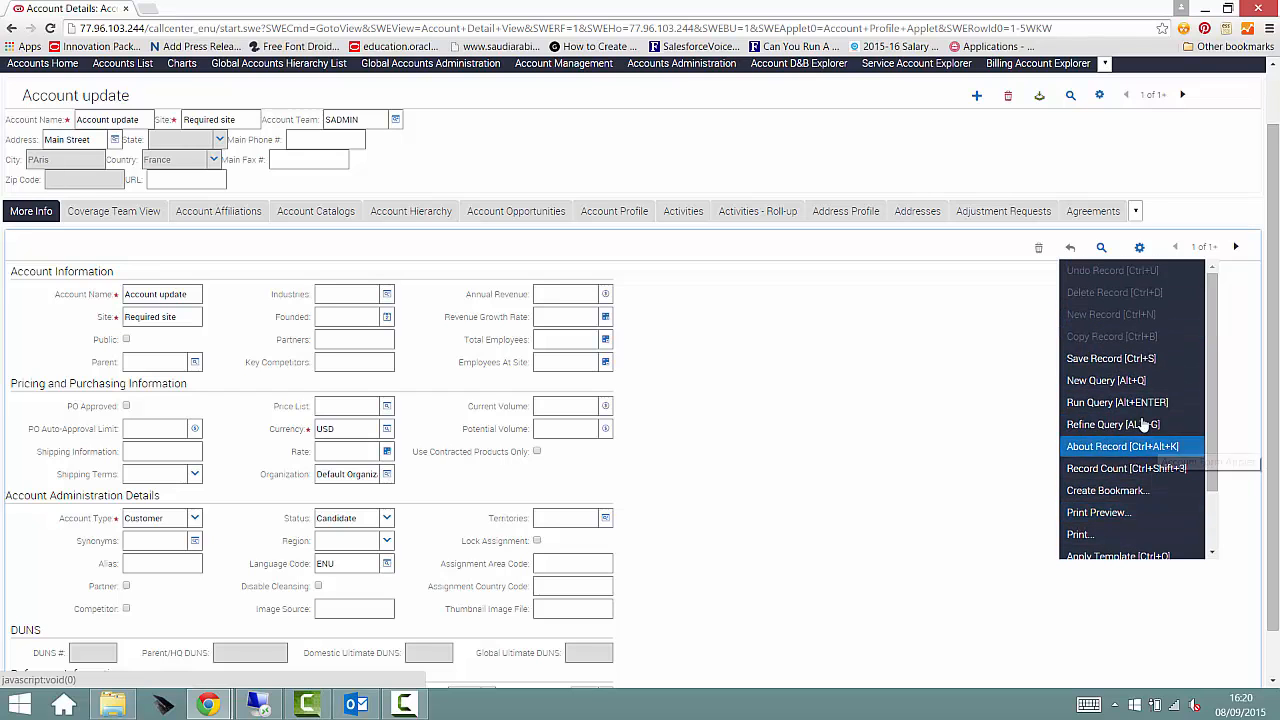
pyautogui.click(1143, 446)
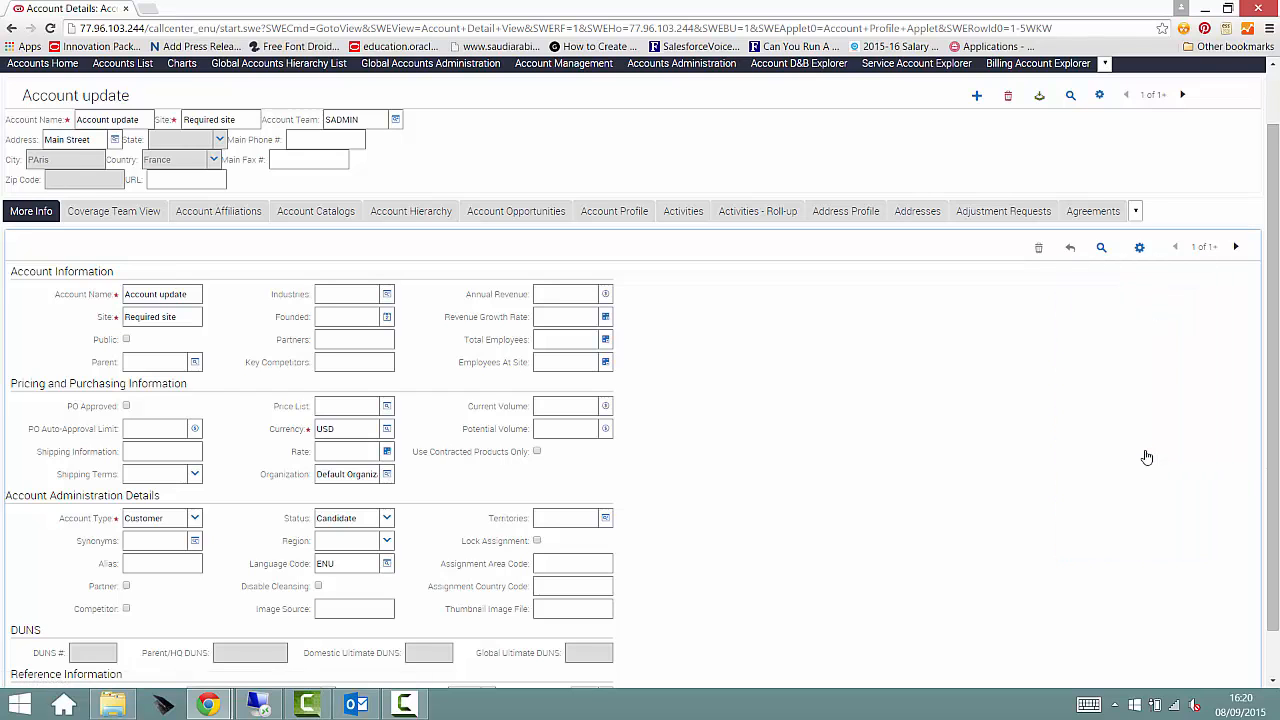